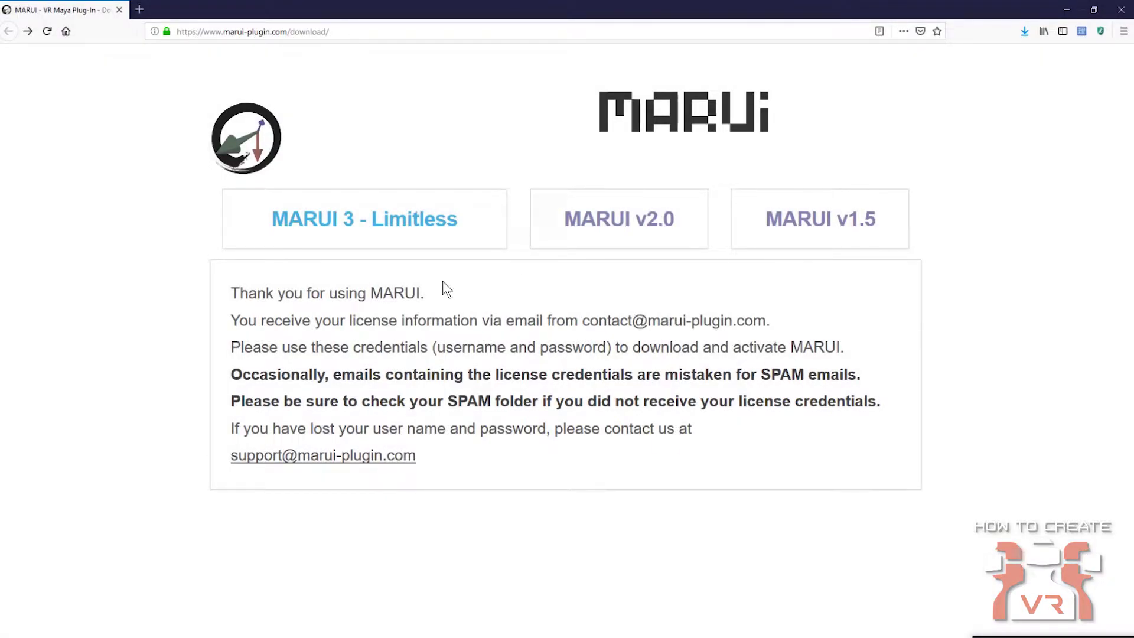
- Download MARUI v3.0.4 for Maya2018 (Windows) from the MARUI 3 - Limitless page
left_click(343, 32)
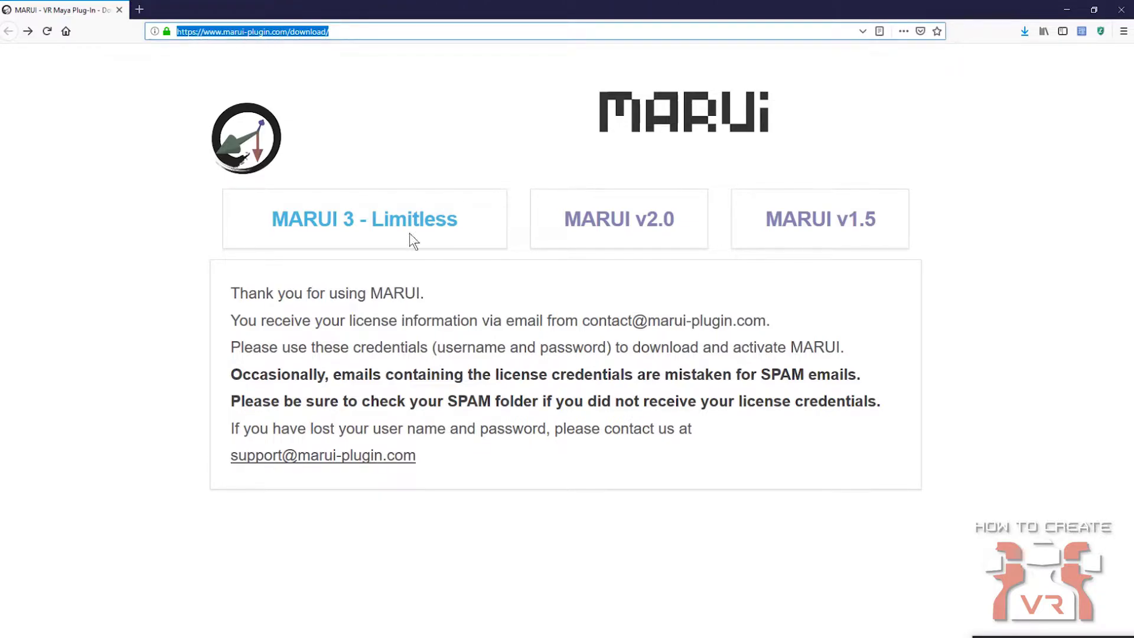
left_click(349, 220)
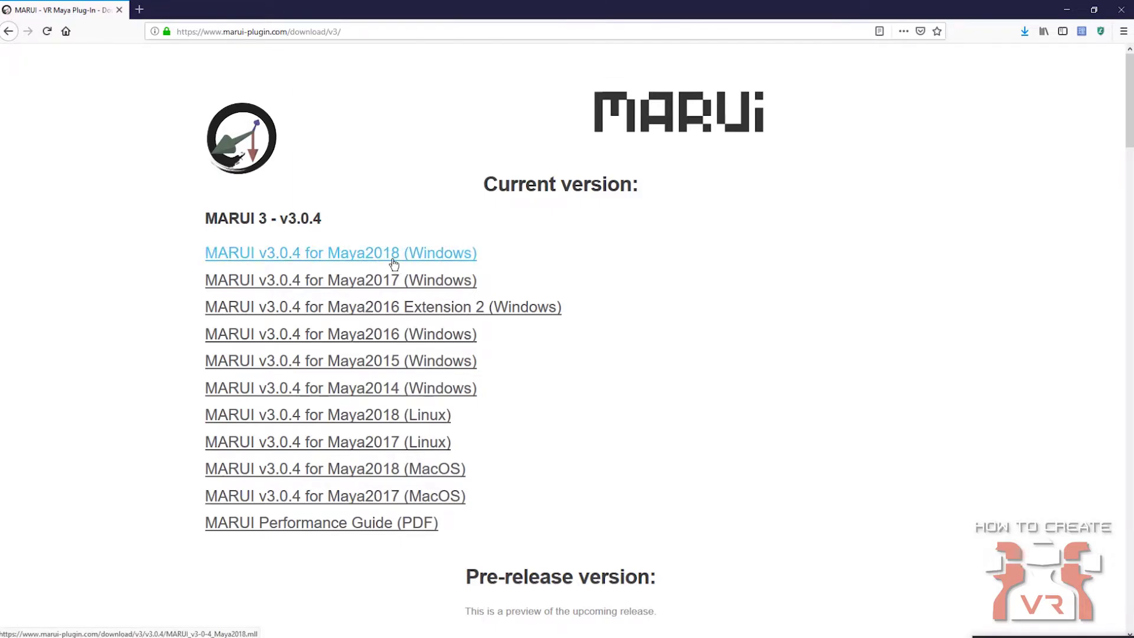
left_click(450, 263)
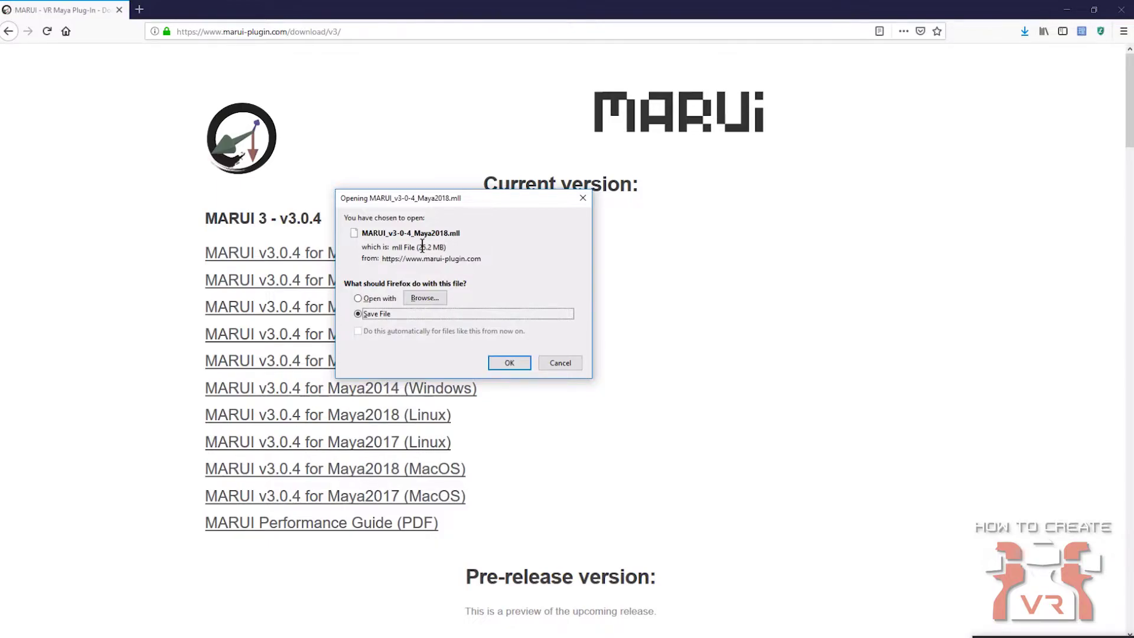
left_click(513, 361)
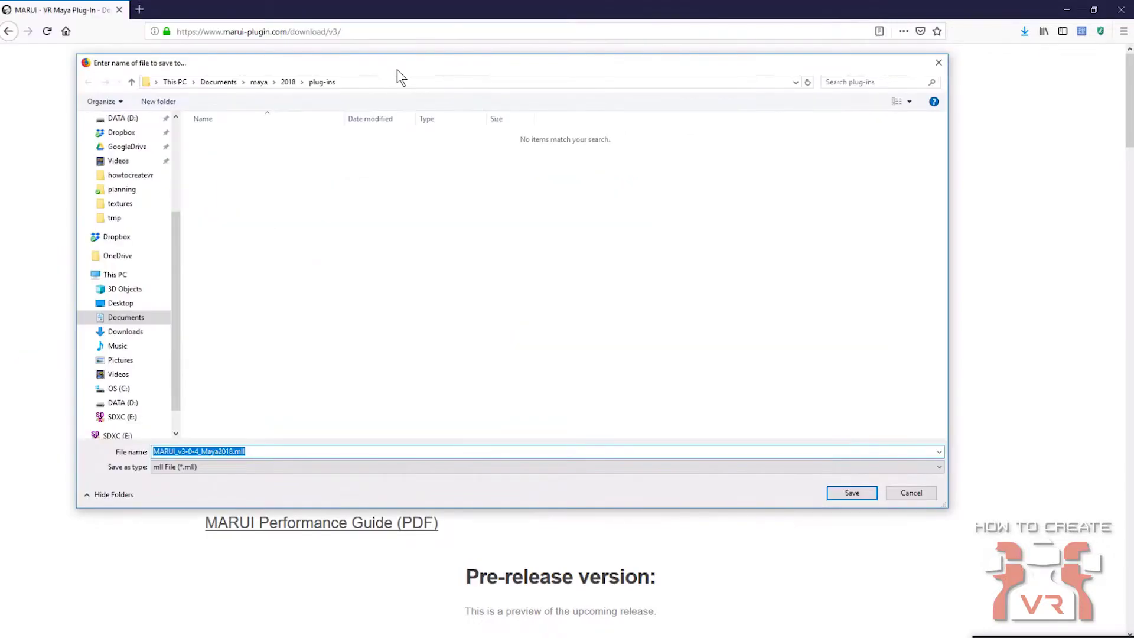
- Check that the save destination is the Documents\maya\2018\plug-ins folder
left_click(405, 102)
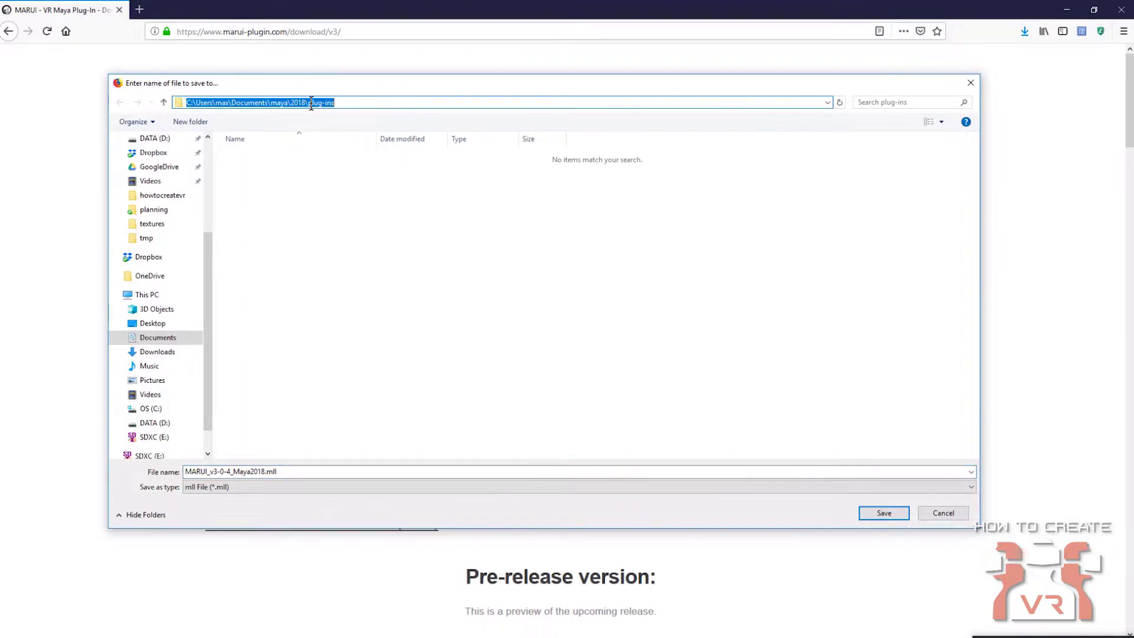
left_click(258, 103)
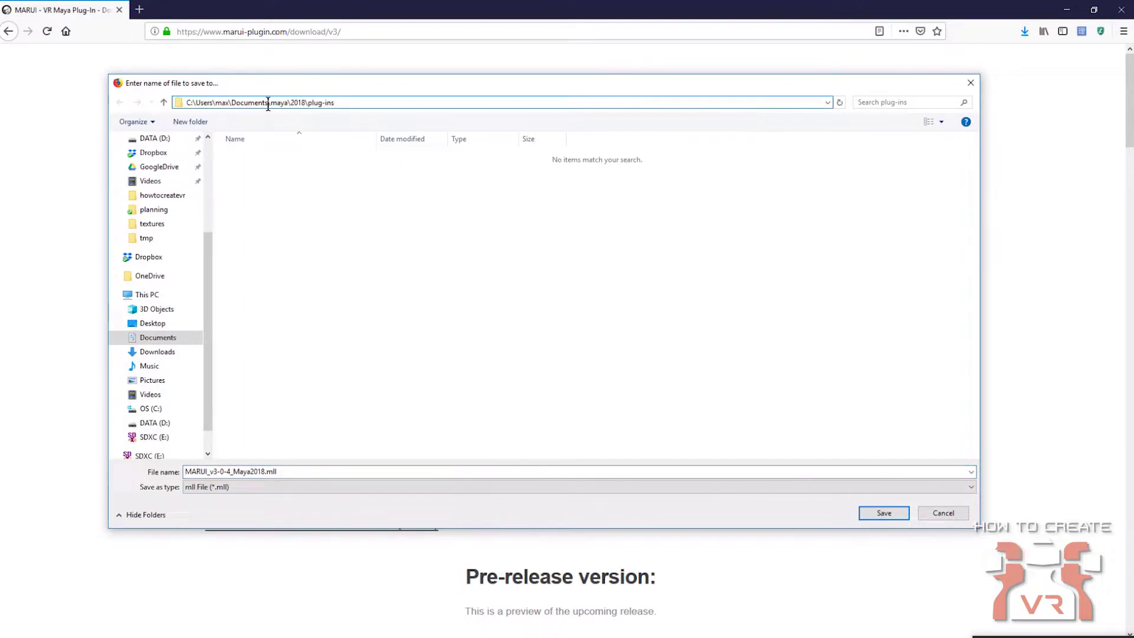
double_click(297, 103)
left_click(319, 103)
- Save the plug-in file, then load MARUI_v3-0-4_Maya2018.mll in the Plug-in Manager
left_click(879, 511)
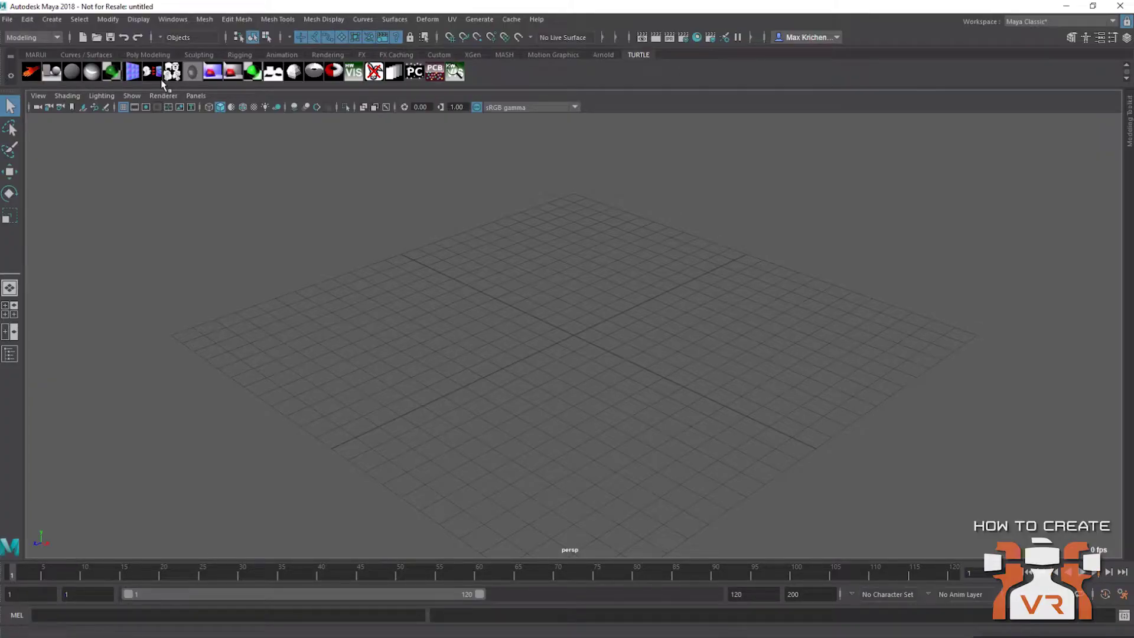
left_click(174, 21)
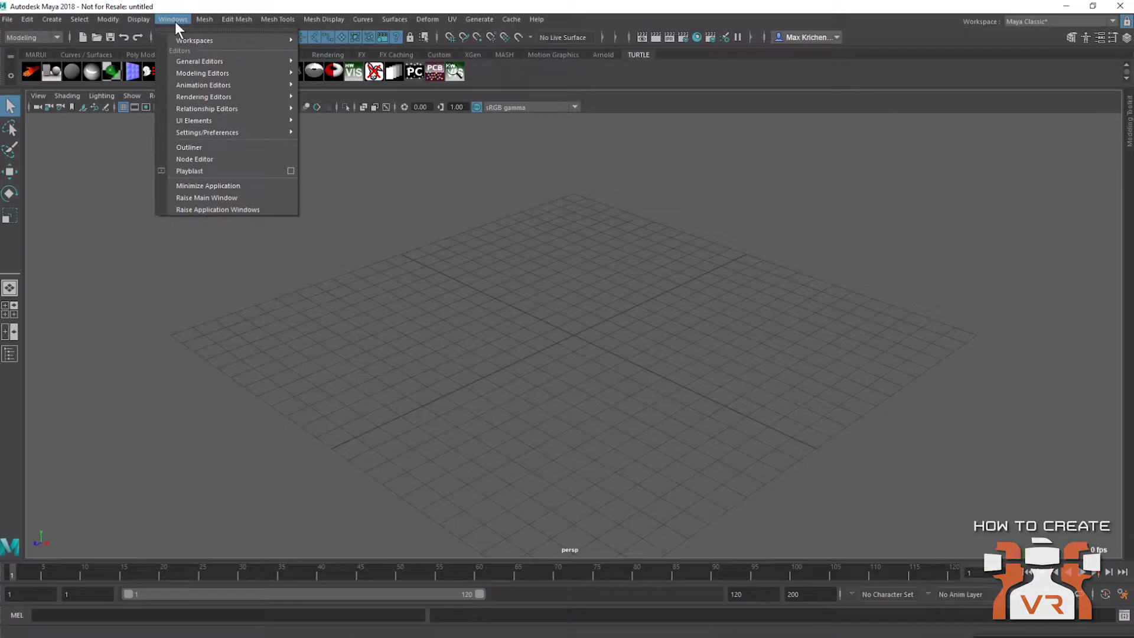
mouse_move(207, 122)
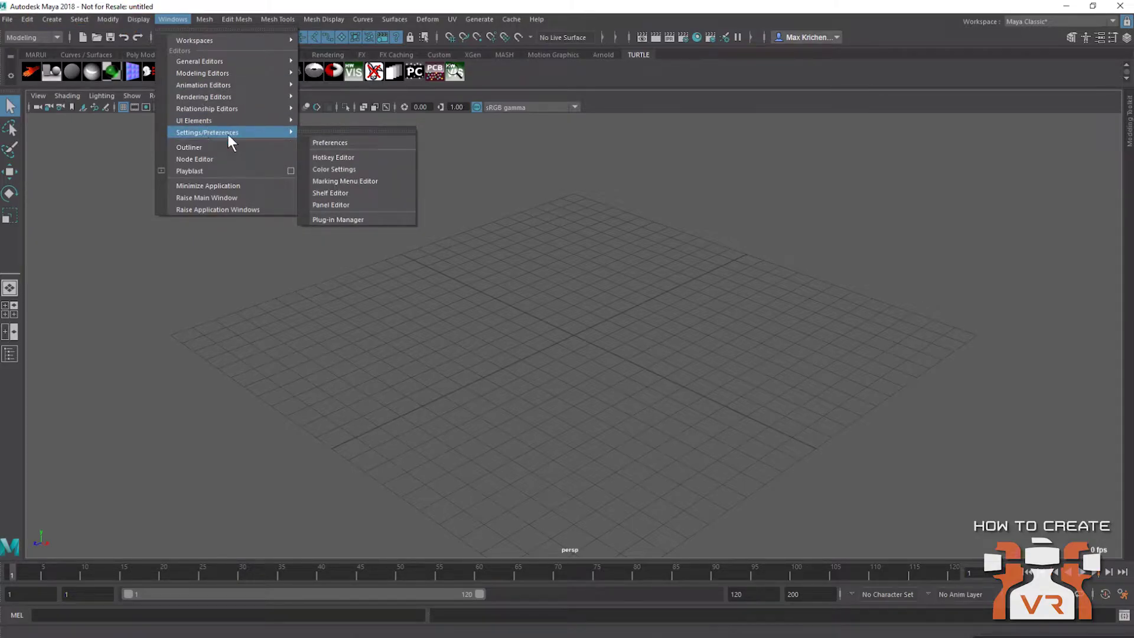
left_click(335, 218)
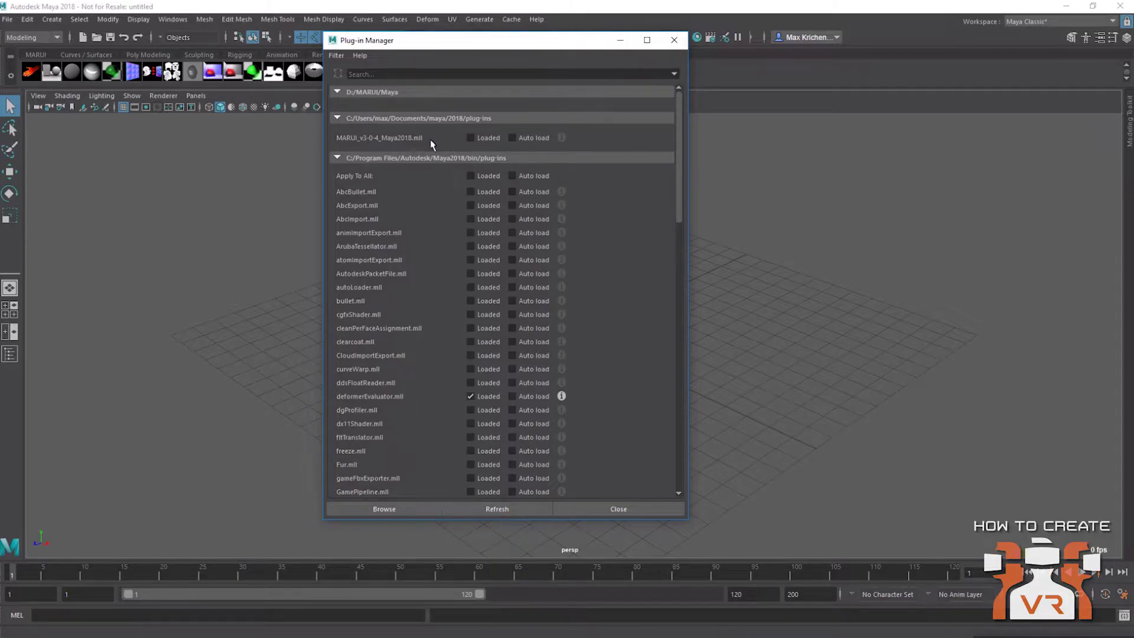
left_click(487, 140)
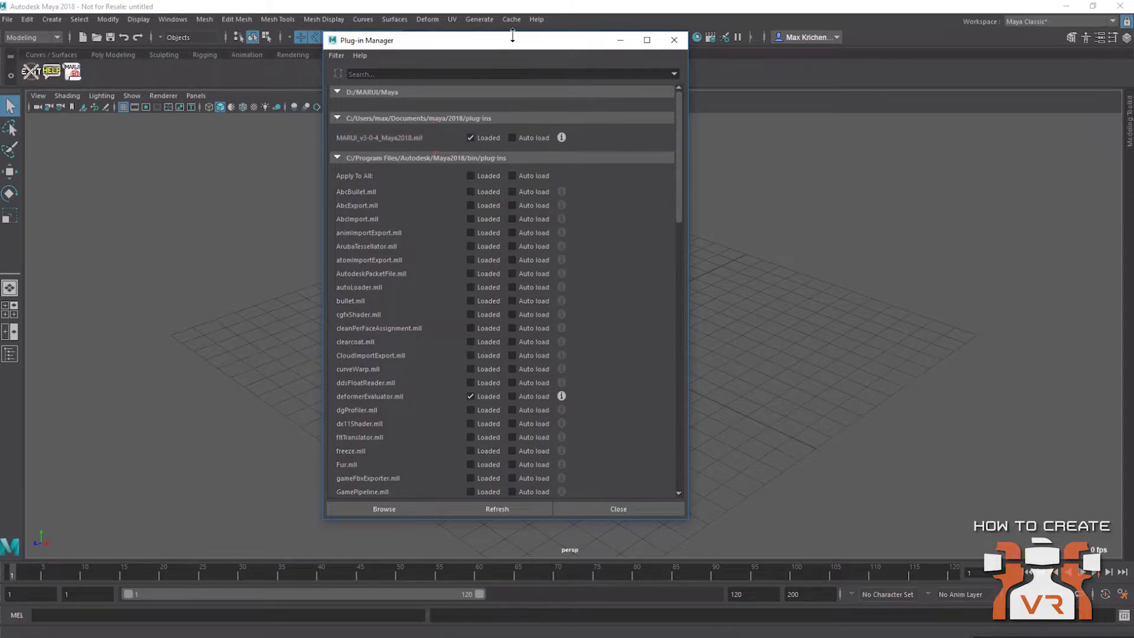
left_click_drag(514, 34, 516, 48)
left_click(674, 55)
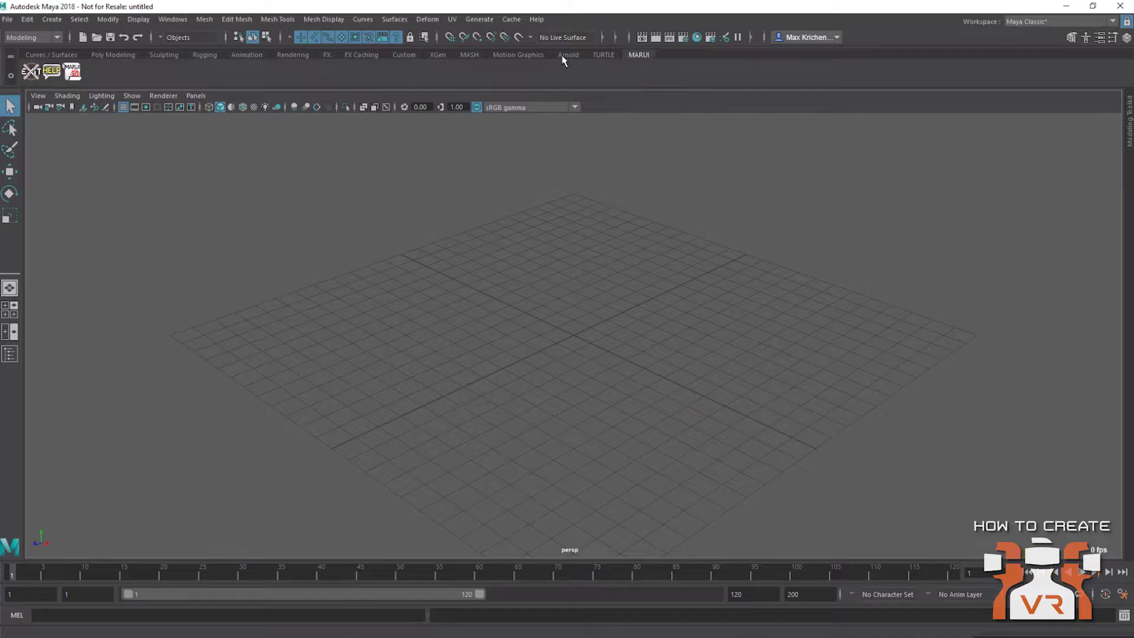
- Activate the MARUI license by entering the subscriber ID
left_click(73, 72)
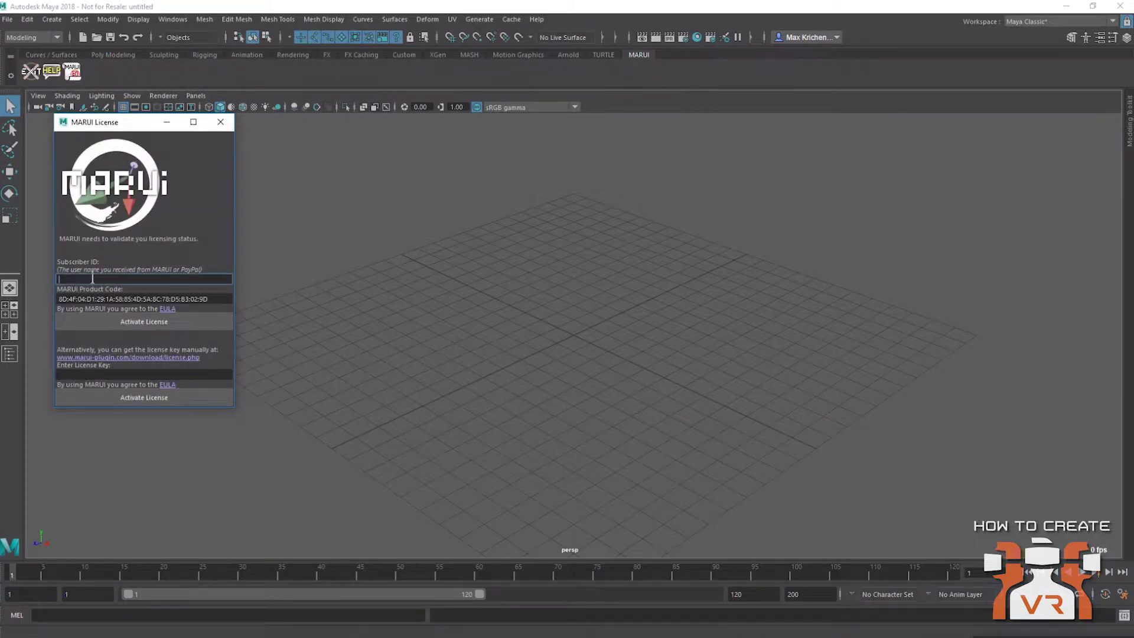
type("TestV3")
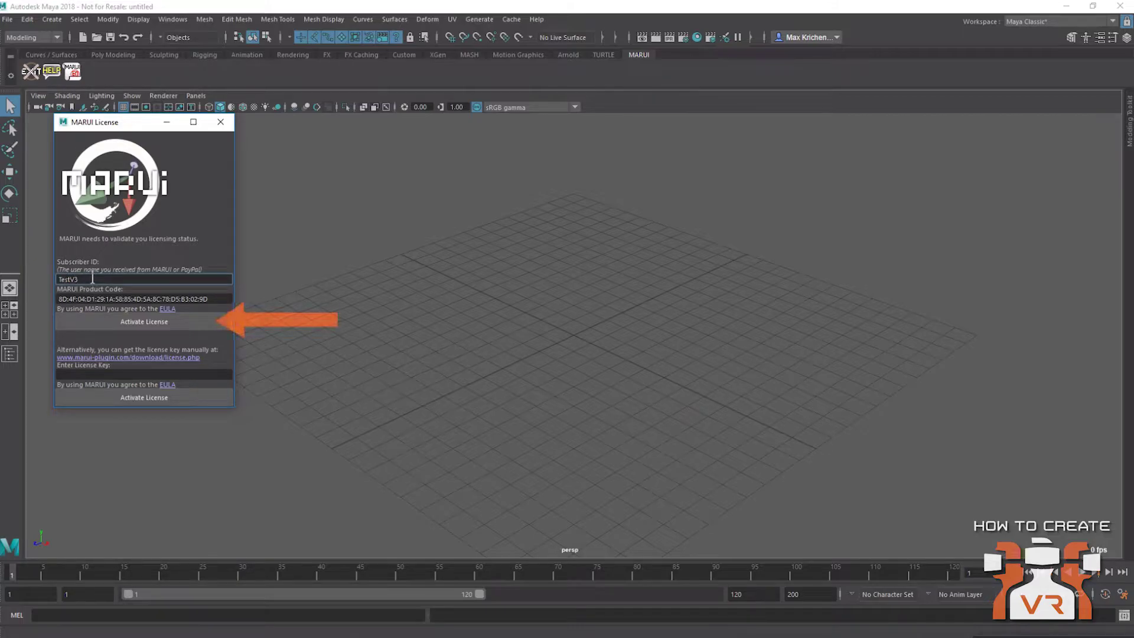
left_click(139, 322)
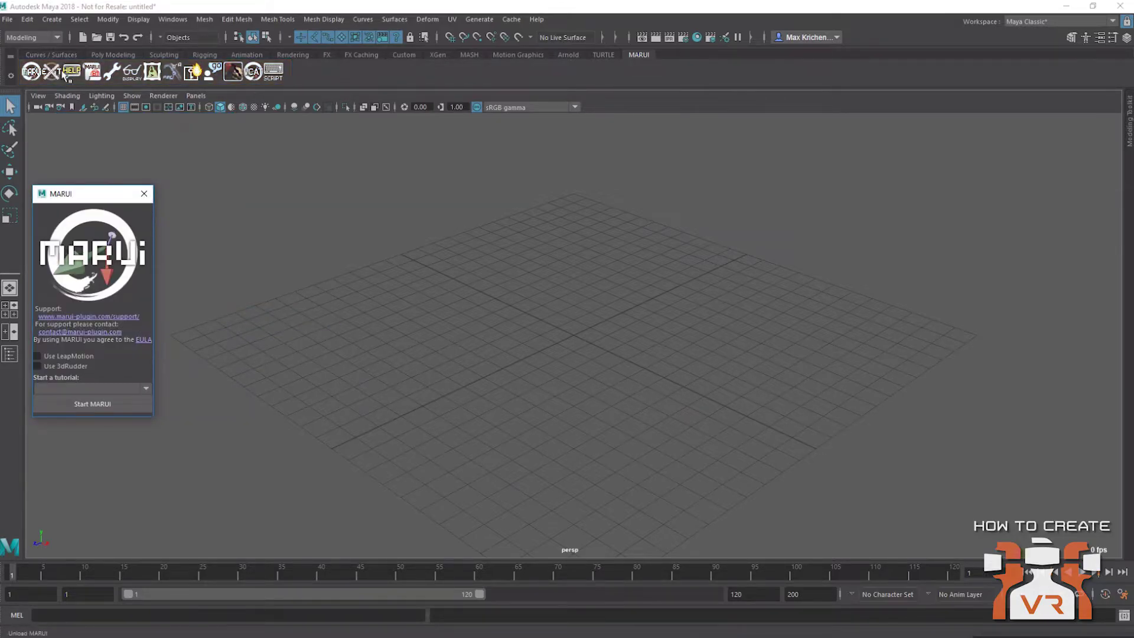
- In MARUI VR Settings, change the desktop mirror window from 800 wide to 1920 × 1080
left_click(113, 73)
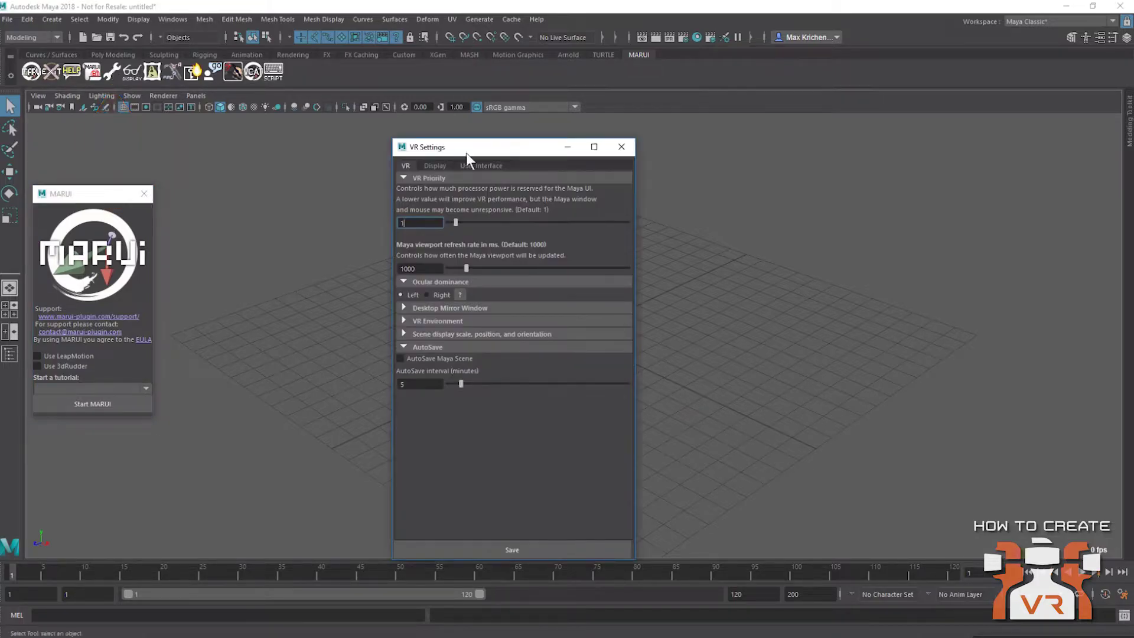
left_click_drag(466, 154, 396, 112)
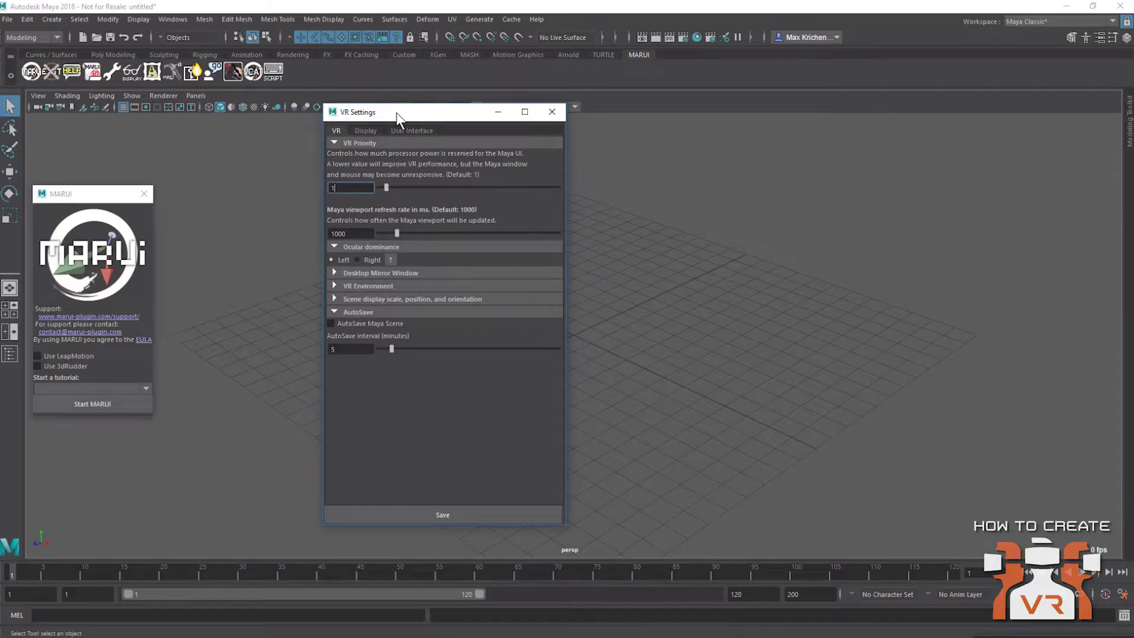
left_click(334, 275)
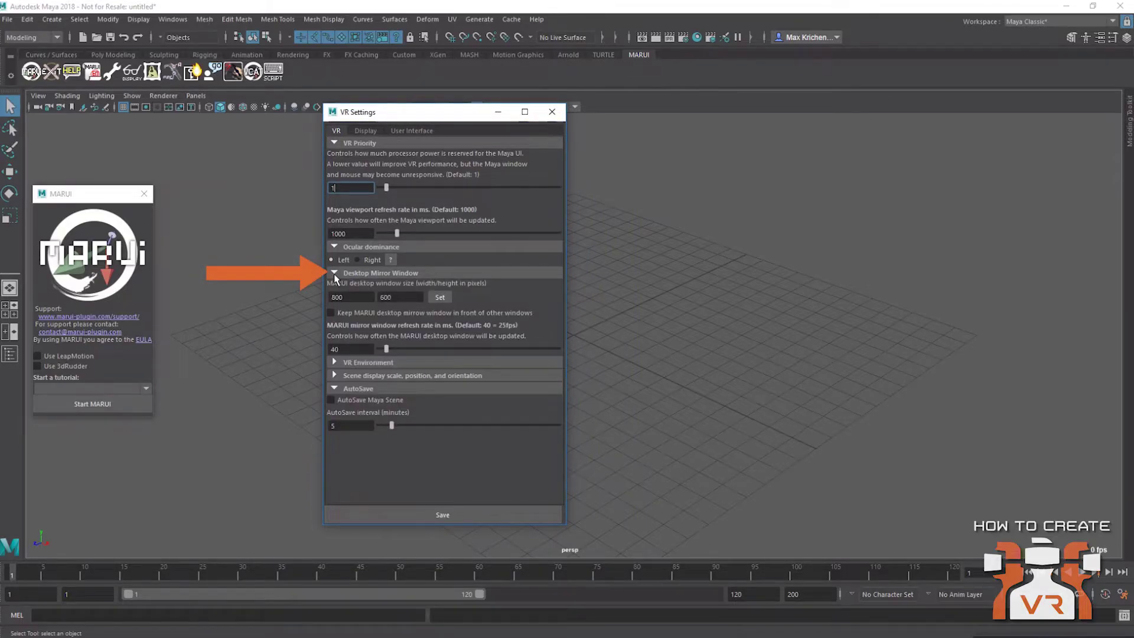
left_click(358, 295)
left_click_drag(358, 295, 334, 296)
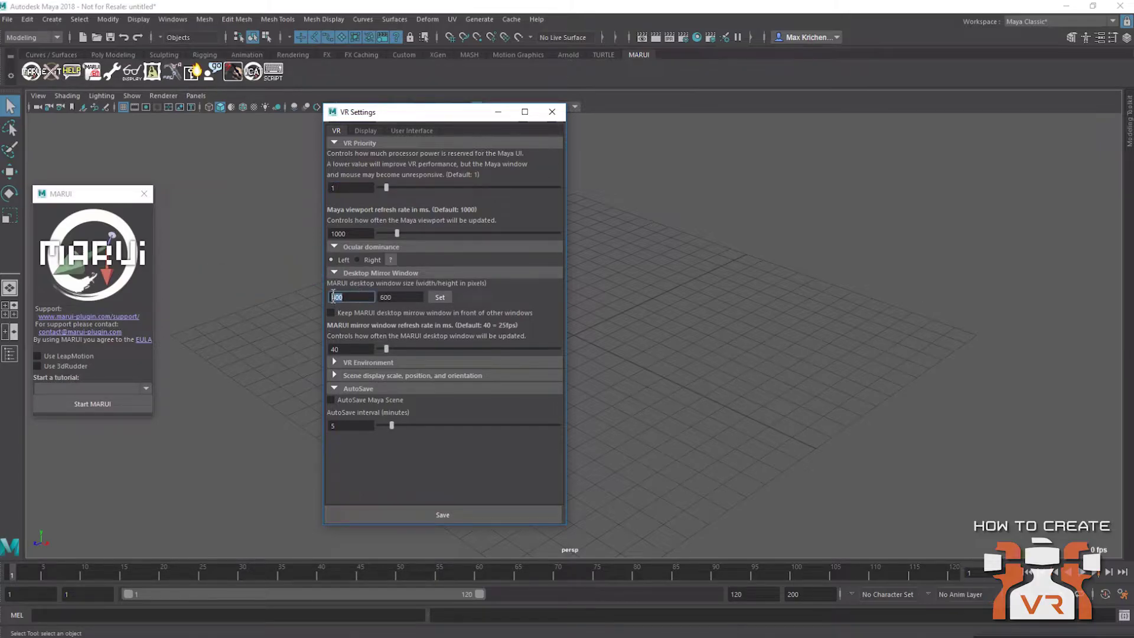
key("BackSpace")
type("1920")
key("Tab")
type("1080")
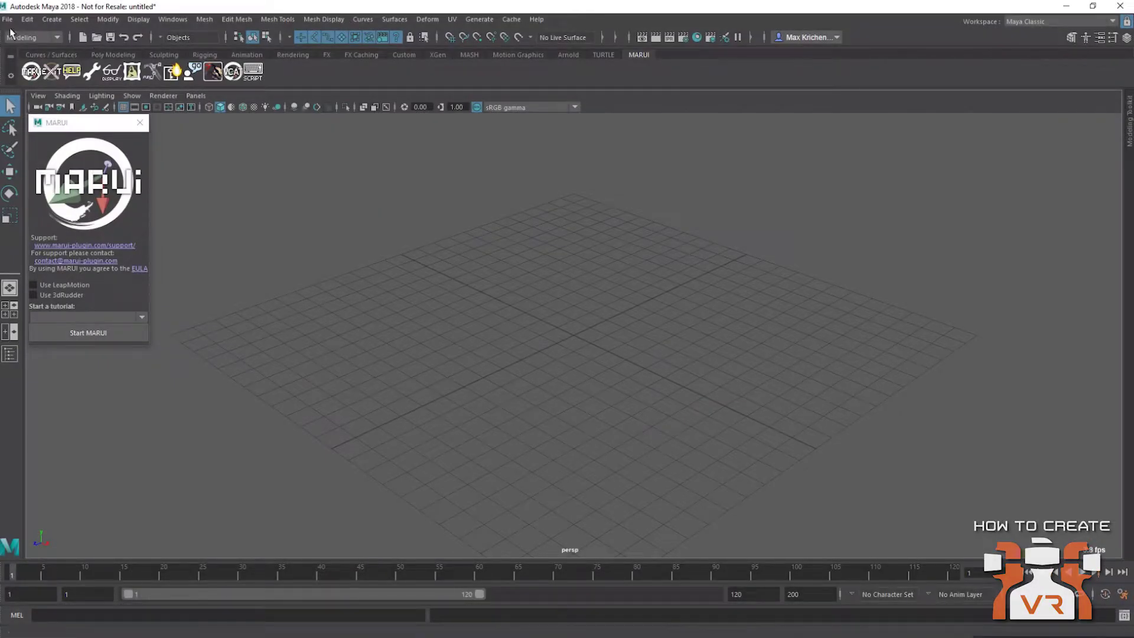
- Open the recent scene angel_demo_2.mb without saving the empty scene
left_click(5, 21)
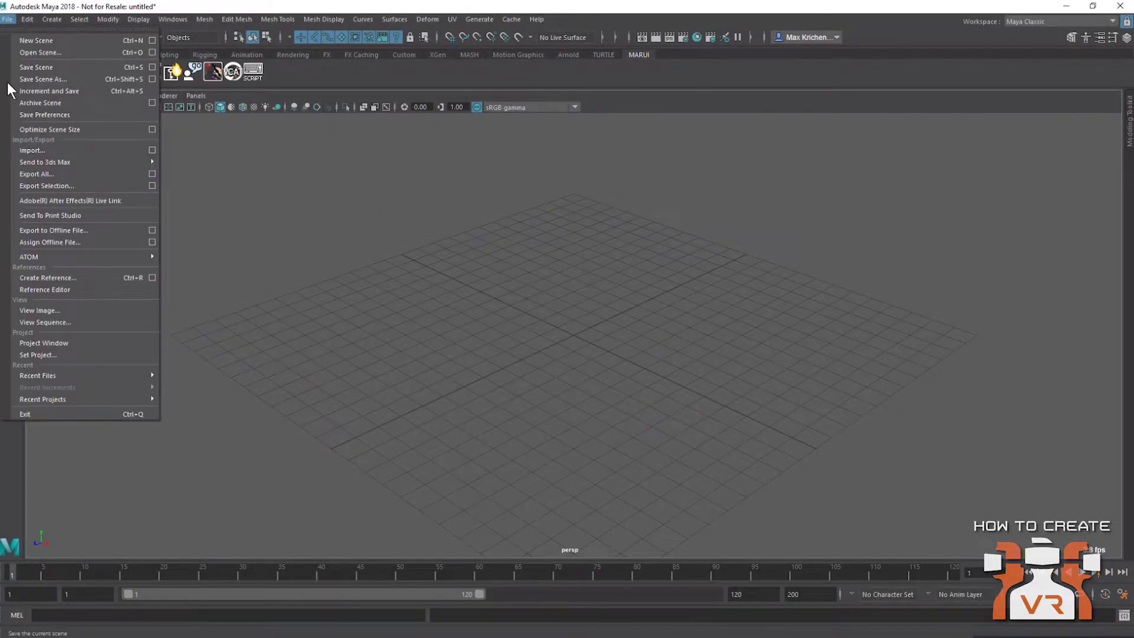
mouse_move(66, 376)
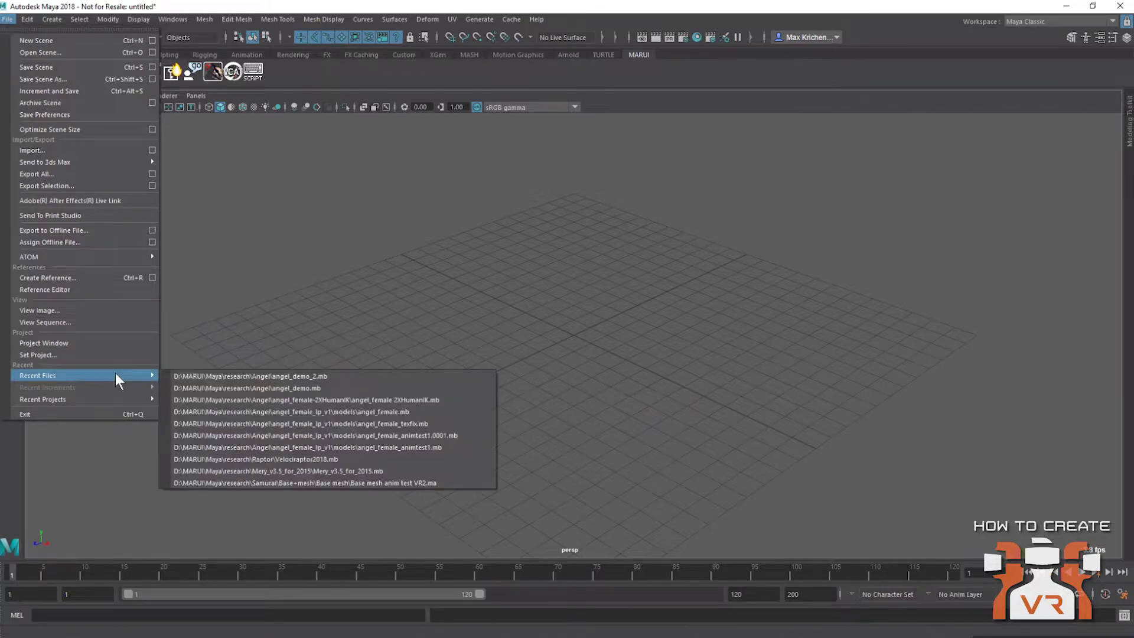
left_click(231, 378)
left_click(544, 329)
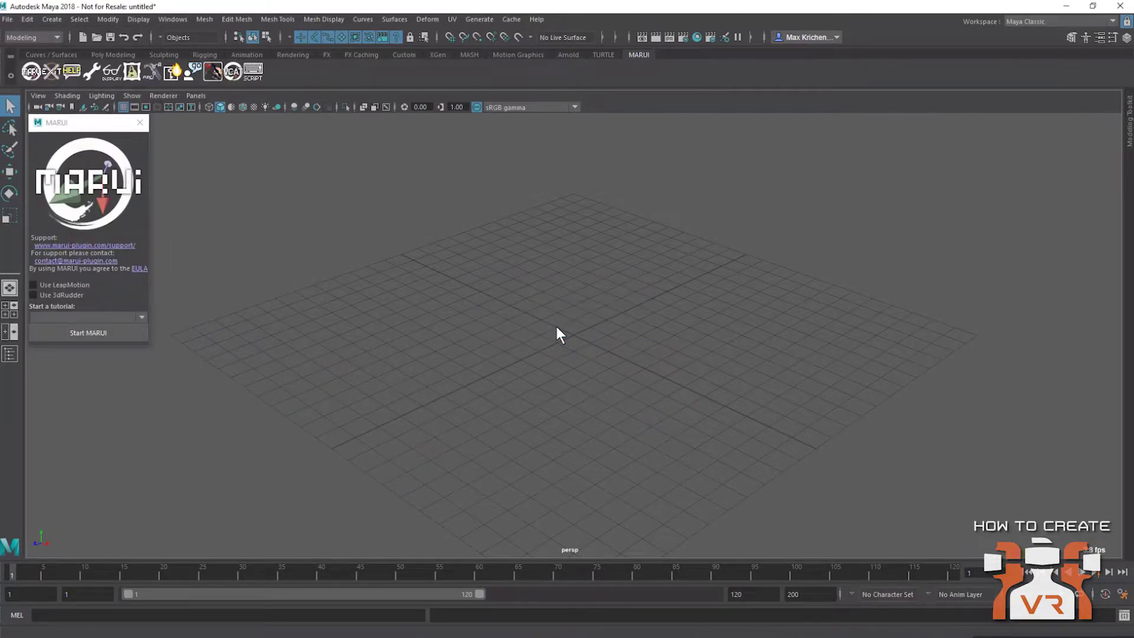
- Move the angel's left wrist effector down toward her hip
left_click_drag(564, 356, 637, 312, "alt")
left_click(629, 271)
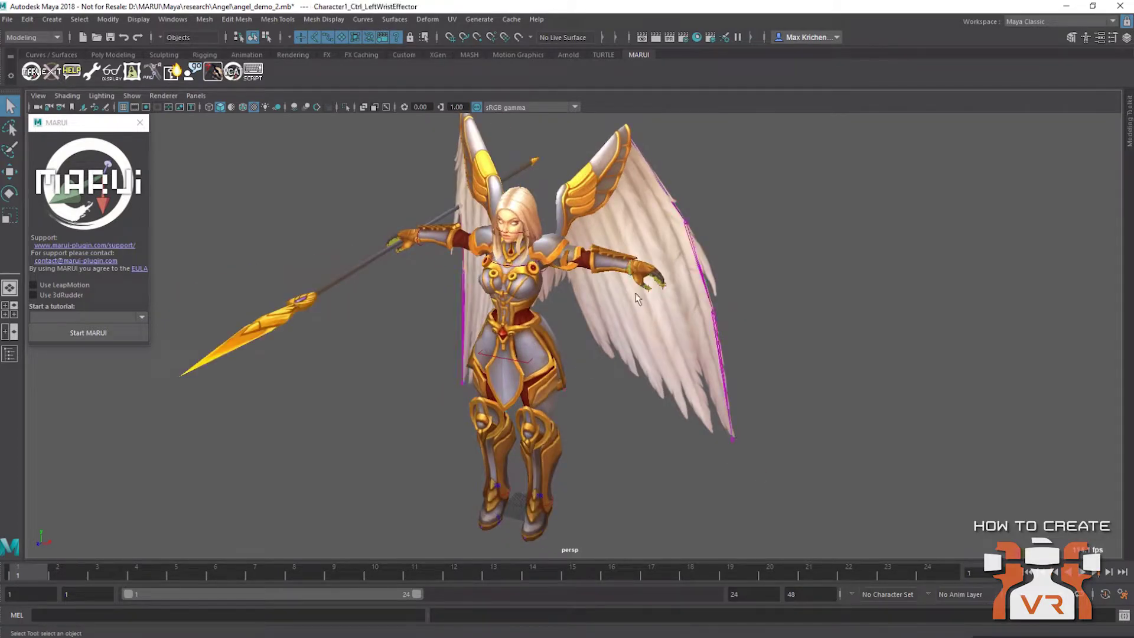
key("w")
left_click_drag(691, 277, 561, 322)
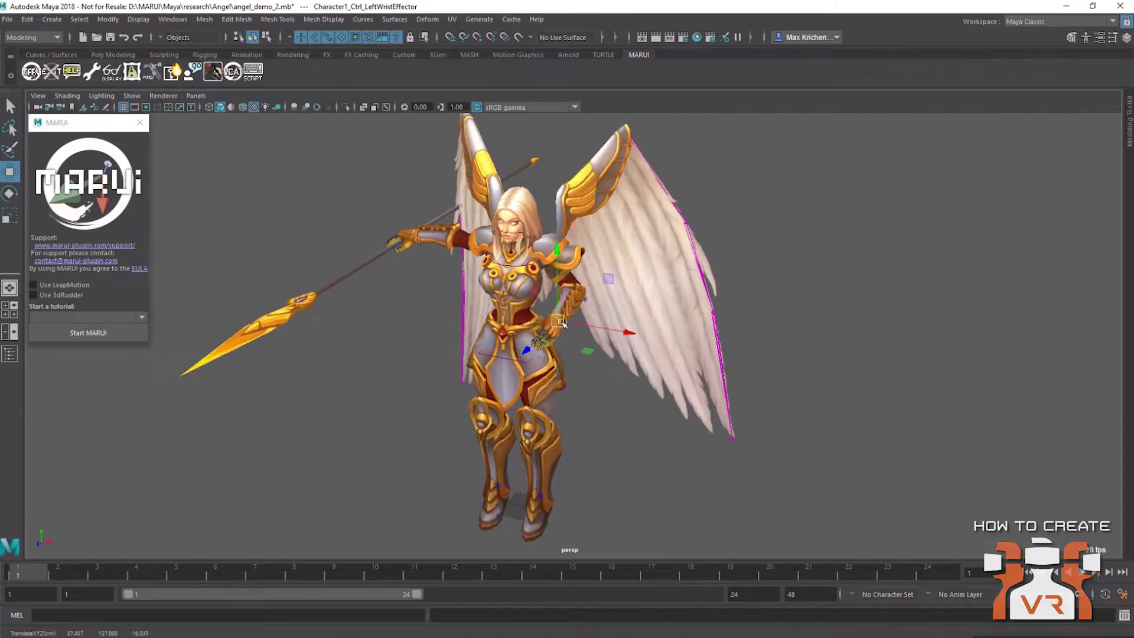
- Float the Human IK panel and set the character to Character1 with Control Rig as source
left_click(1086, 38)
left_click_drag(839, 147, 854, 138)
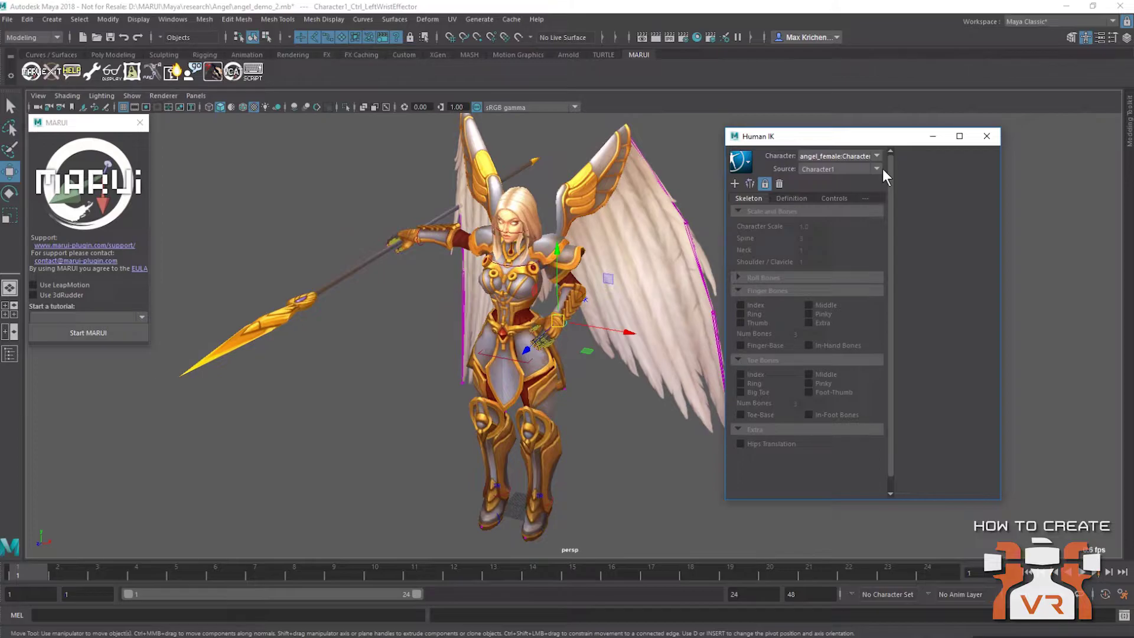
left_click(835, 197)
left_click(877, 152)
left_click(871, 171)
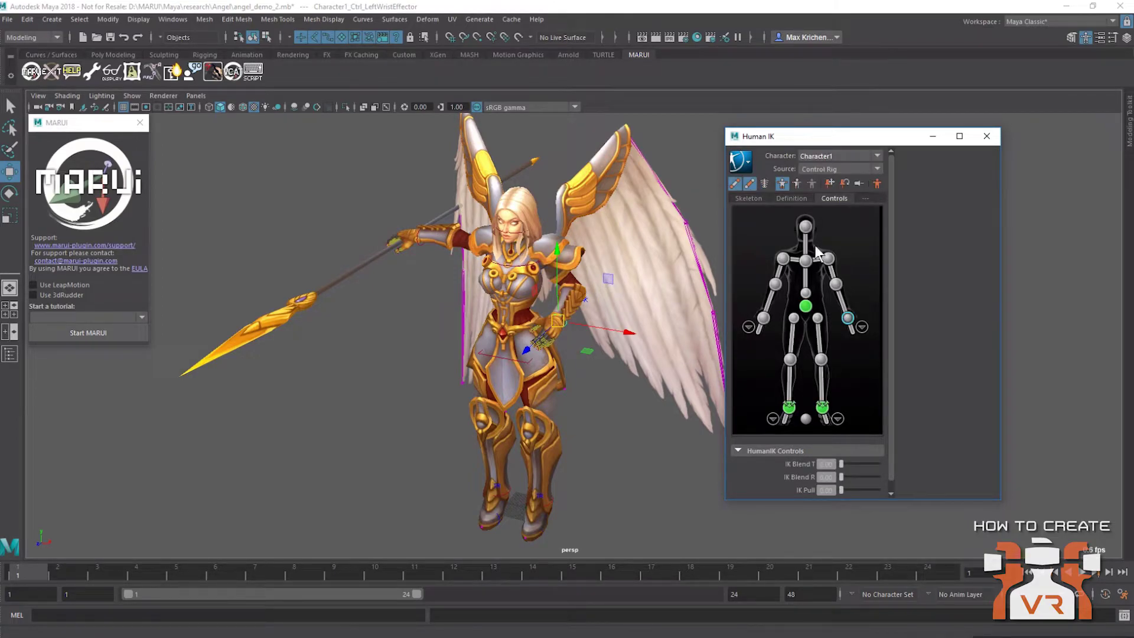
- Close the Human IK window, then move and rotate the left wrist effector outward
left_click(986, 136)
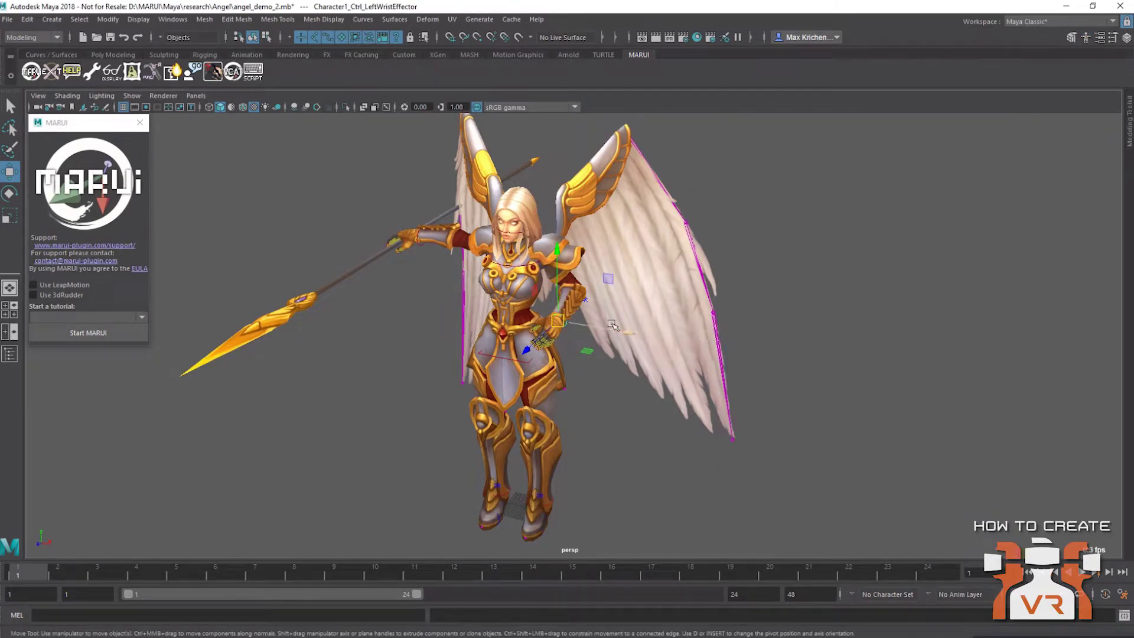
mouse_move(612, 325)
left_mouse_down()
mouse_move(620, 331)
mouse_move(606, 319)
left_mouse_up()
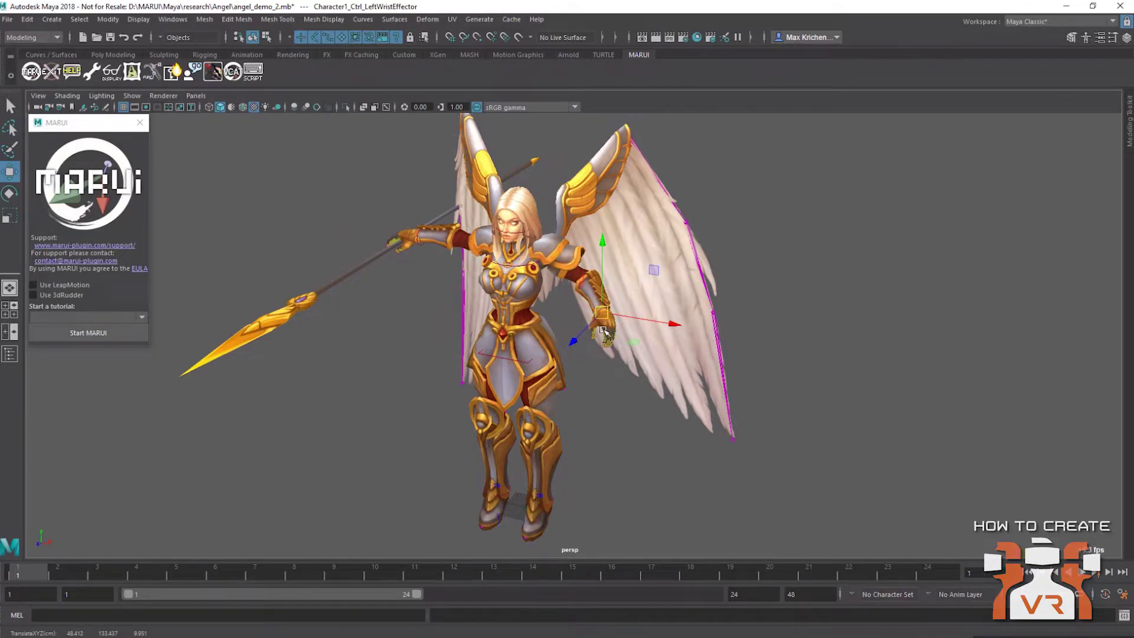
key("e")
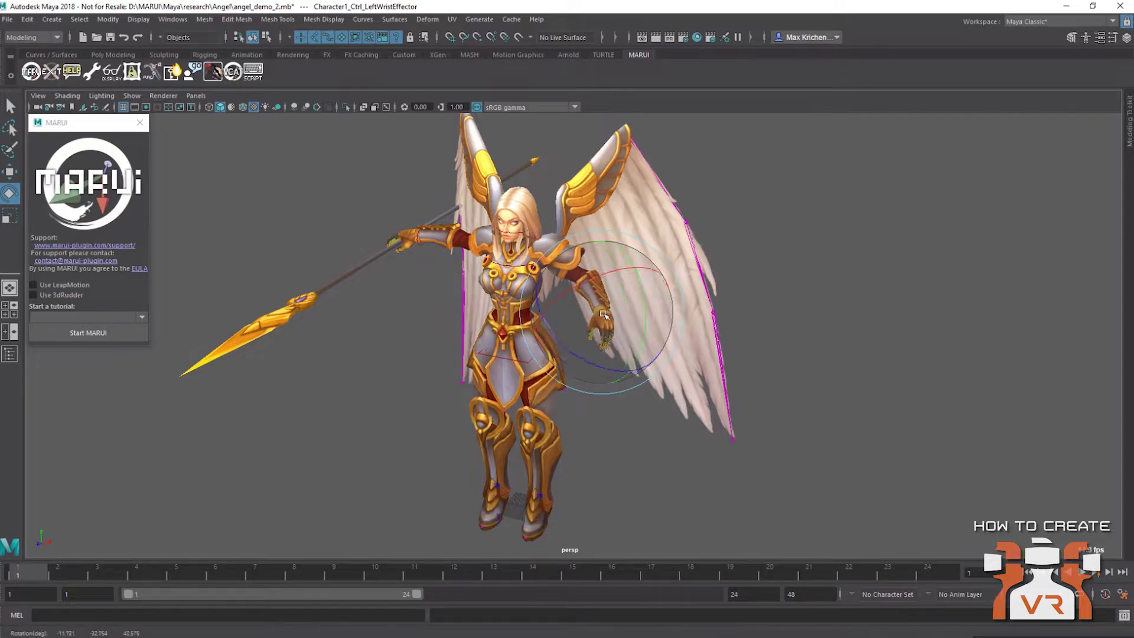
key("q")
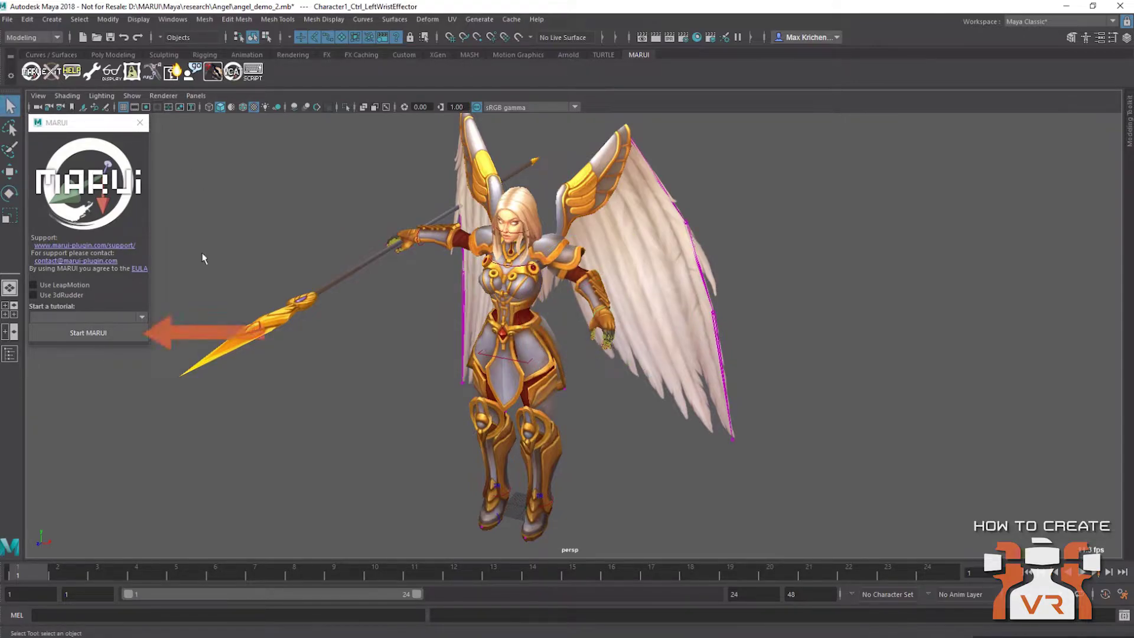
- Start the MARUI VR editing session
left_click(80, 332)
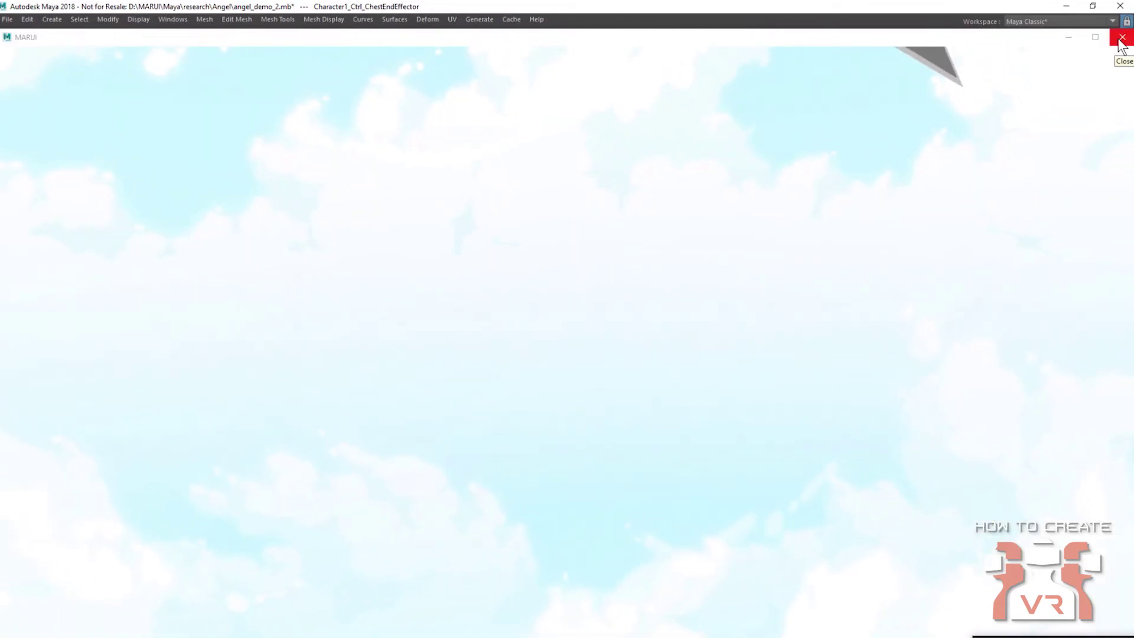
- Close the MARUI VR view and windows panel, then scrub the timeline to frame 4
left_click(1121, 39)
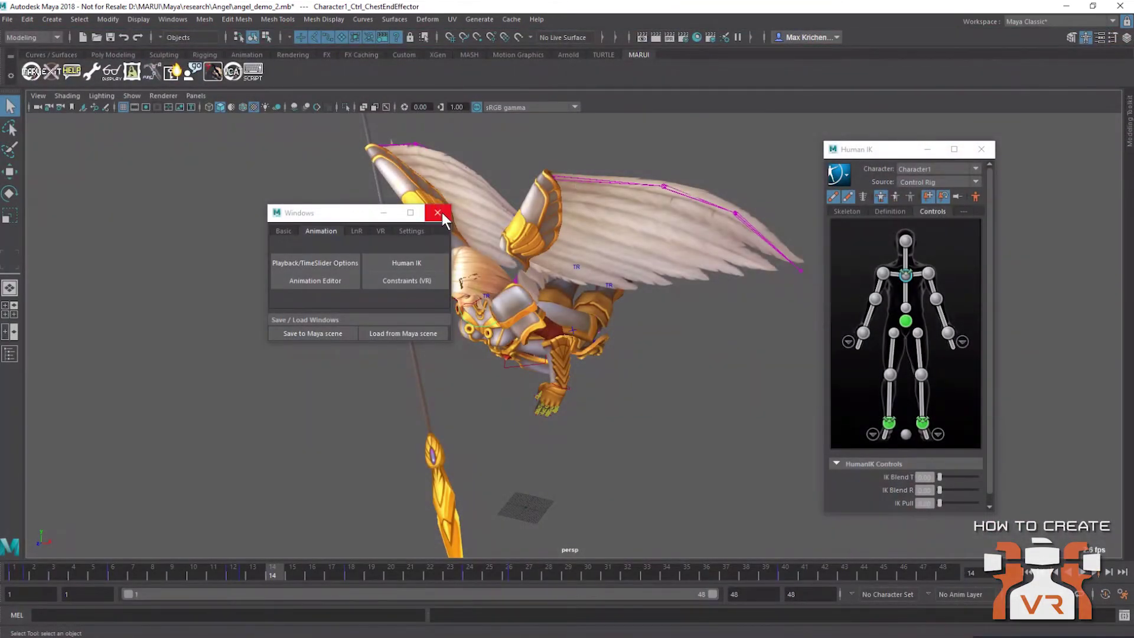
left_click(438, 212)
left_click_drag(273, 577, 785, 574)
- Play back the angel's animation, stop it, and scrub to frame 28
left_click(1082, 572)
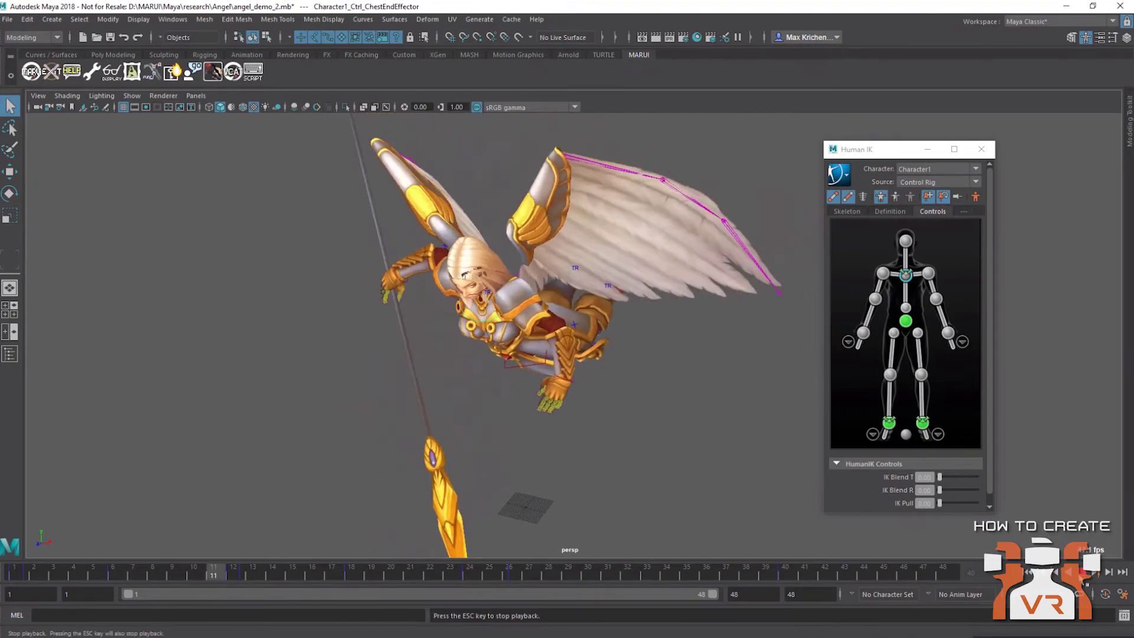
key("Escape")
left_click(626, 574)
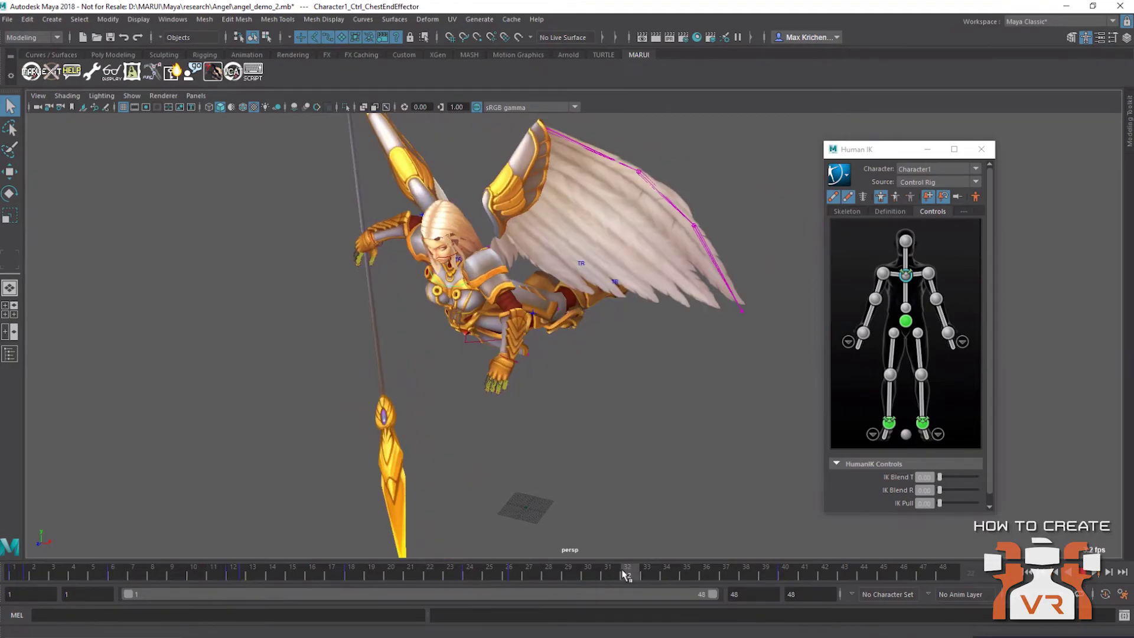
left_click_drag(626, 575, 557, 576)
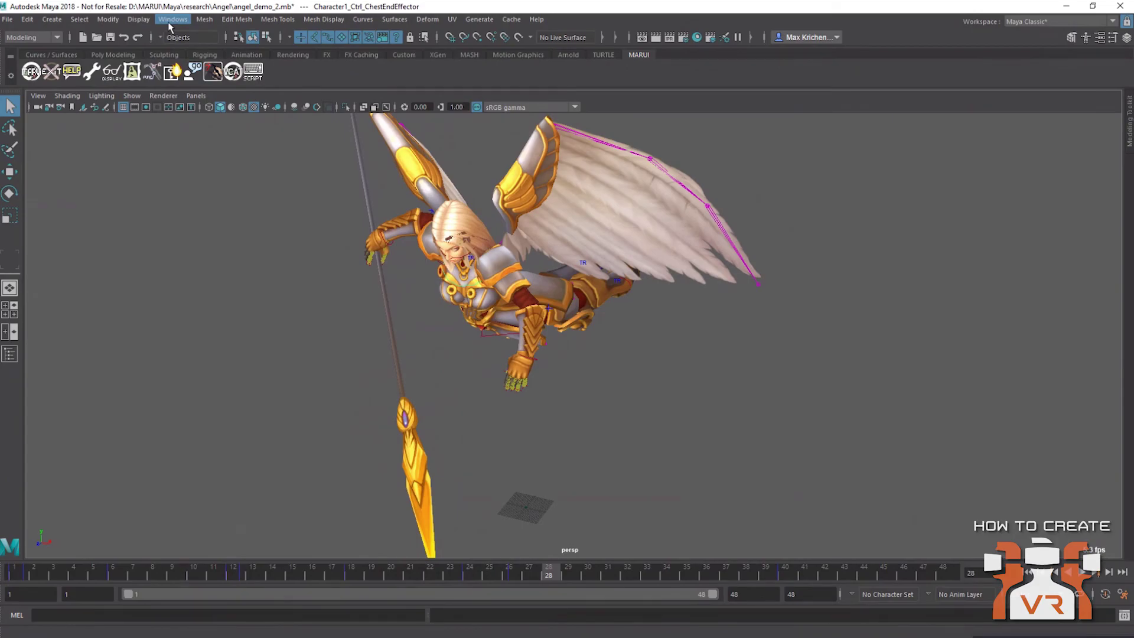
- Open the Plug-in Manager and filter its list for 'game'
left_click(168, 22)
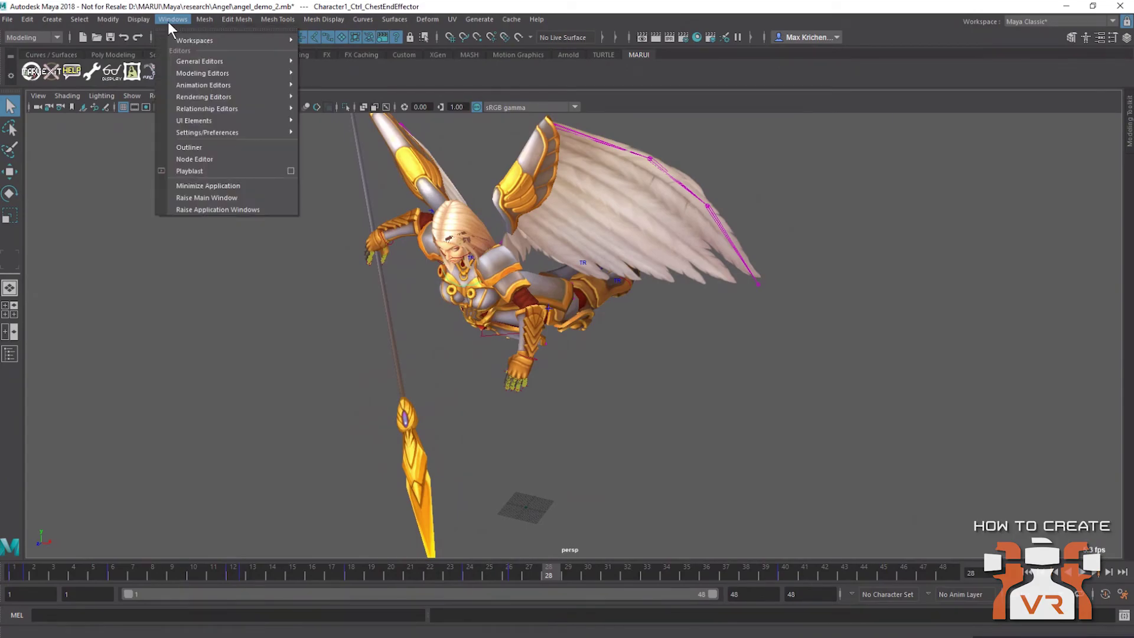
mouse_move(209, 131)
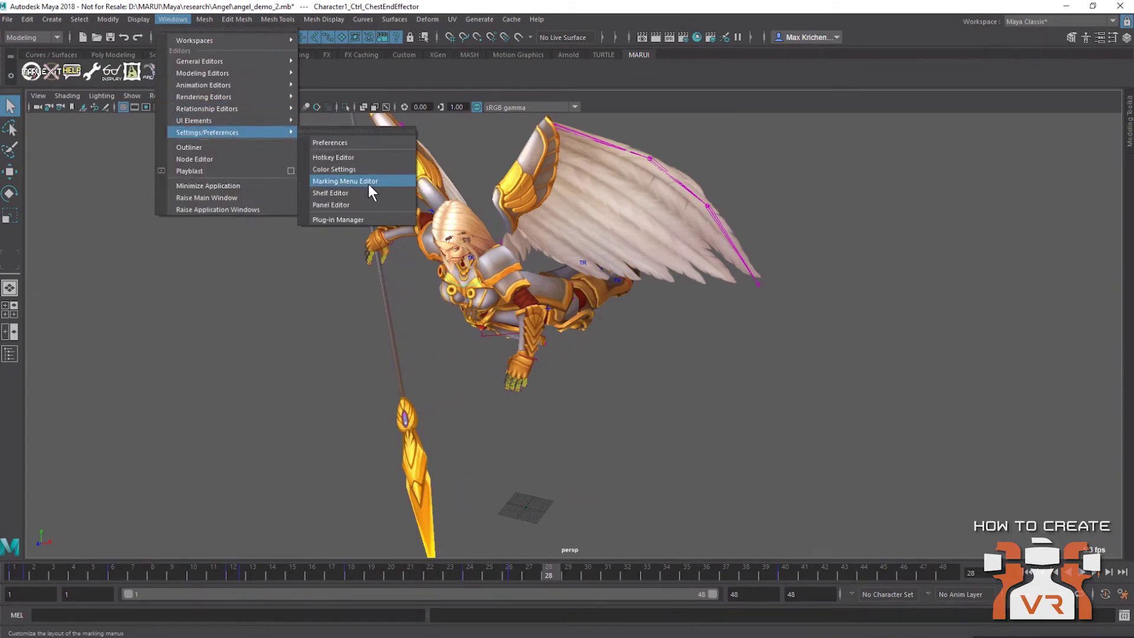
left_click(340, 219)
type("game")
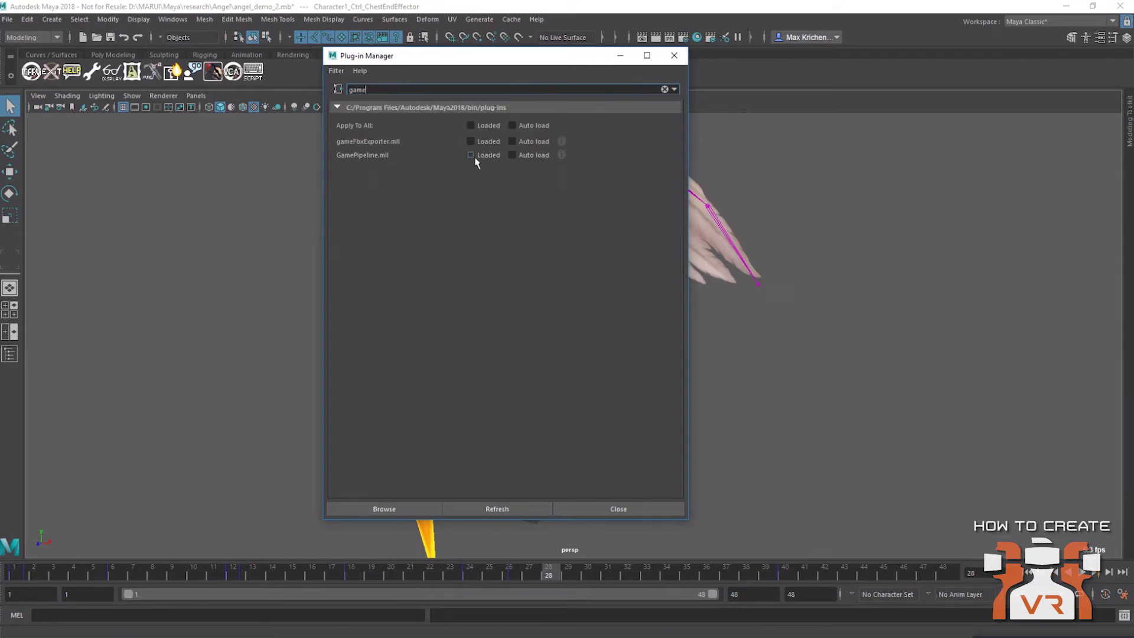
- Close the Plug-in Manager and set the GestureRecognition project folder as the Send To Unity target
left_click(672, 57)
left_click(9, 19)
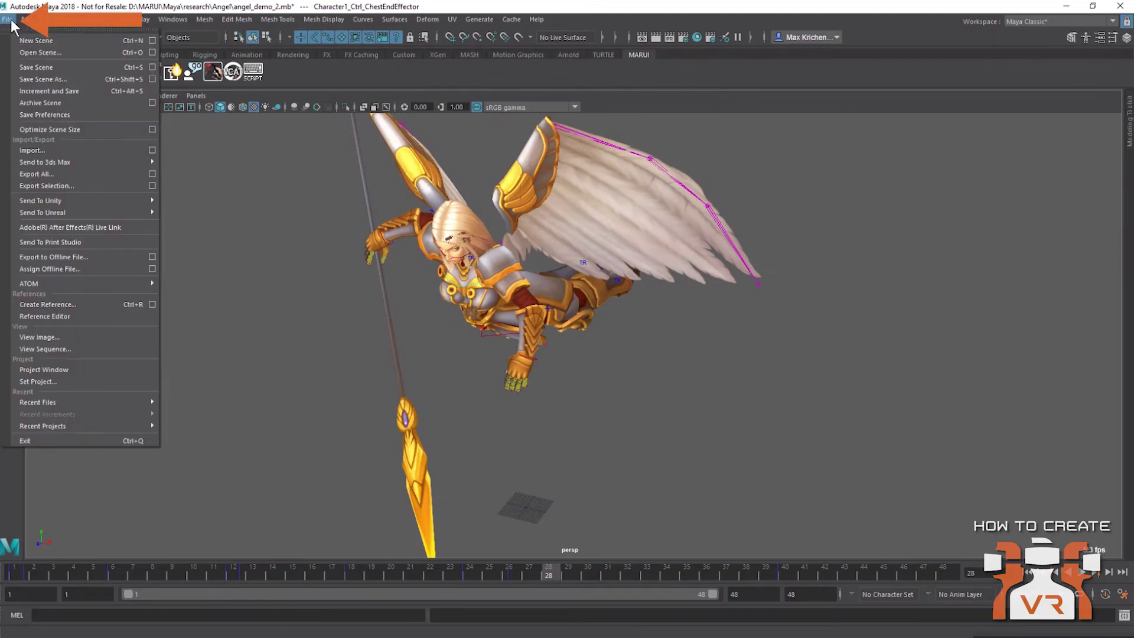
mouse_move(41, 201)
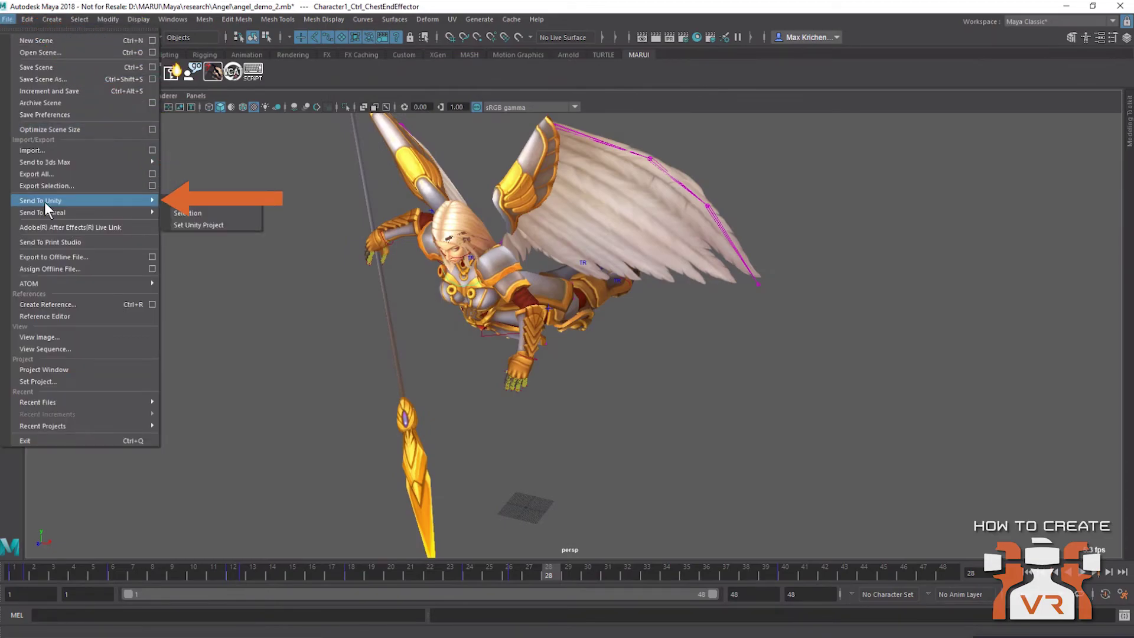
left_click(195, 227)
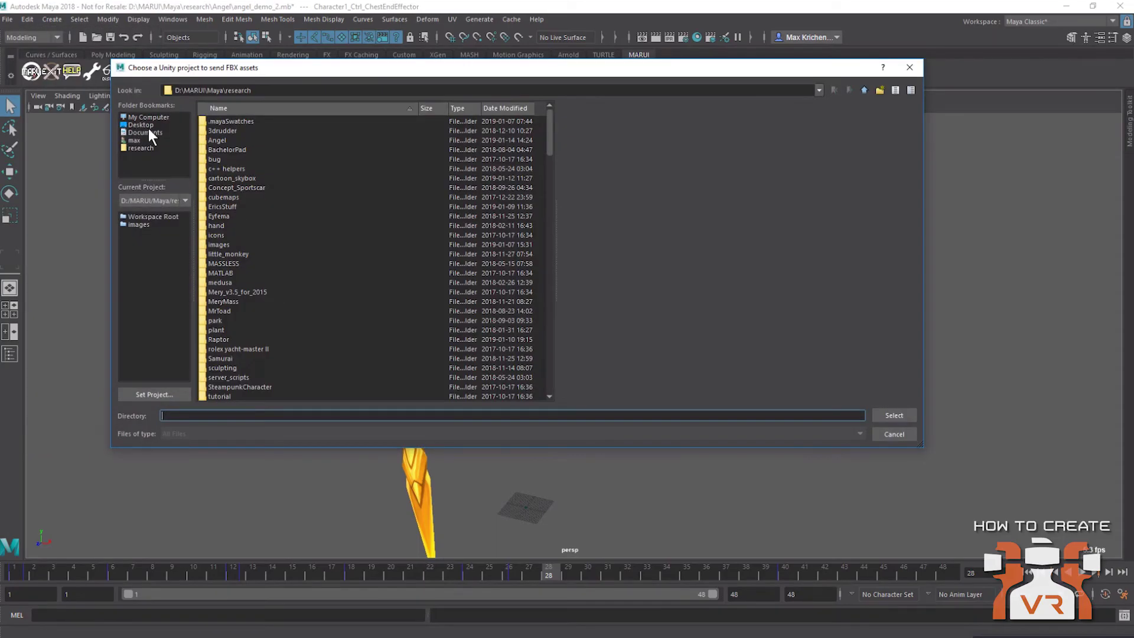
double_click(250, 169)
left_click(250, 168)
left_click(893, 415)
left_click(7, 19)
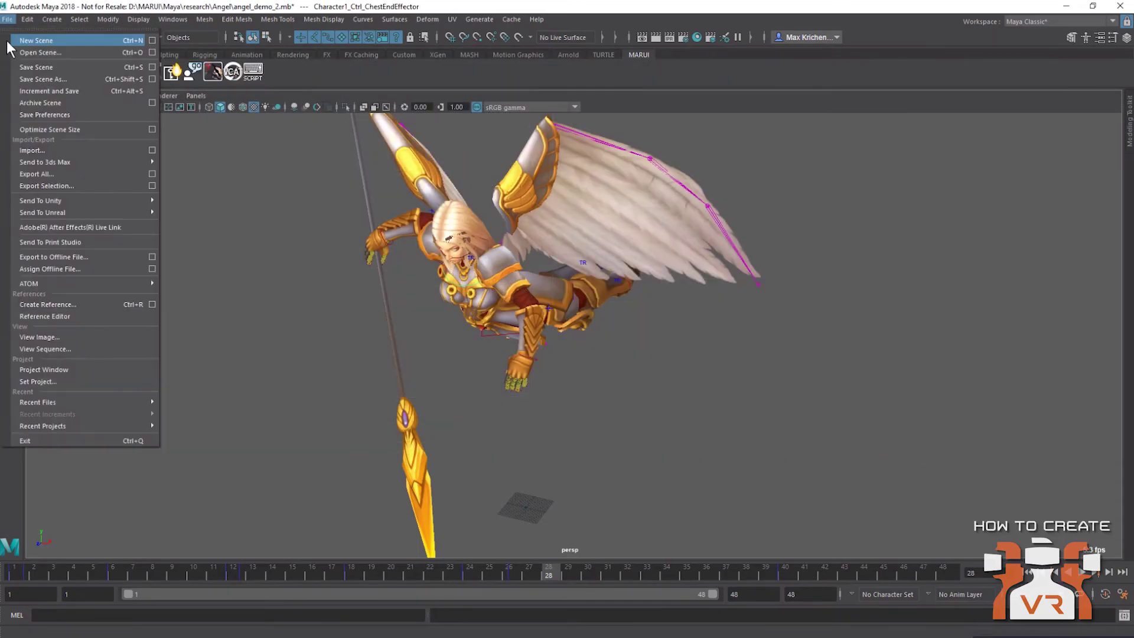
- Send the whole scene to Unity and review the FBX Geometry and Animation export options
mouse_move(55, 200)
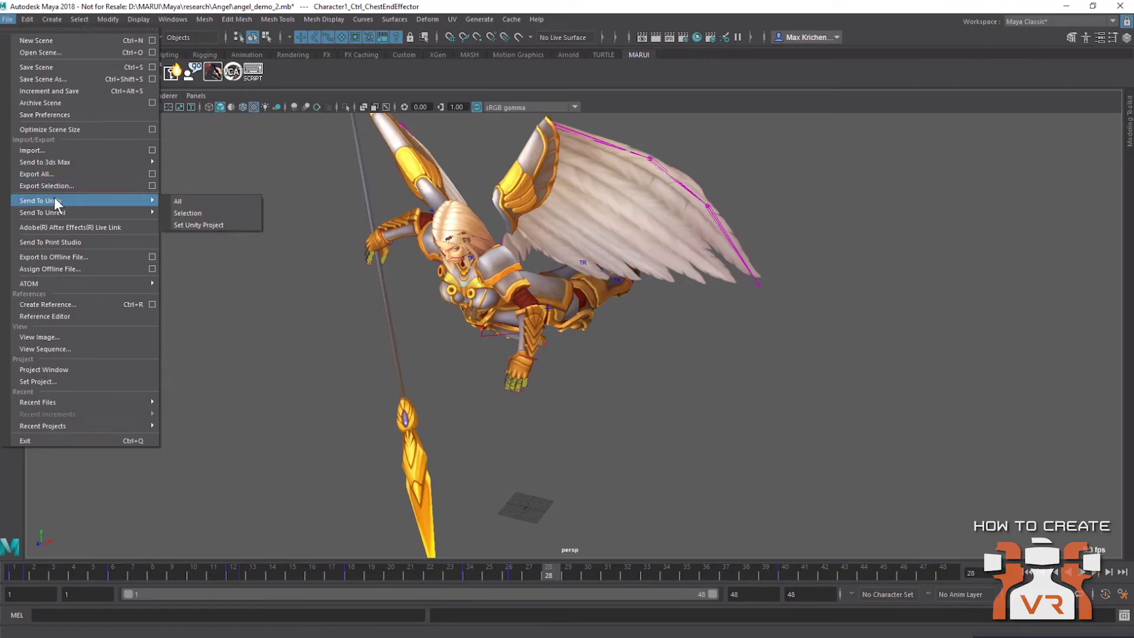
left_click(200, 204)
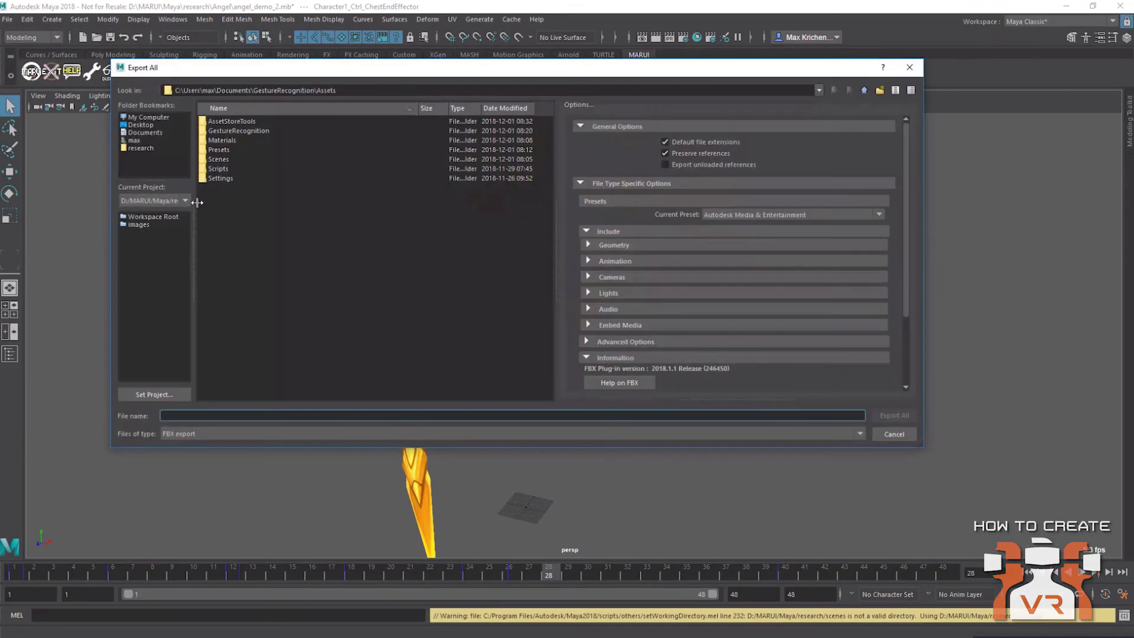
left_click(588, 245)
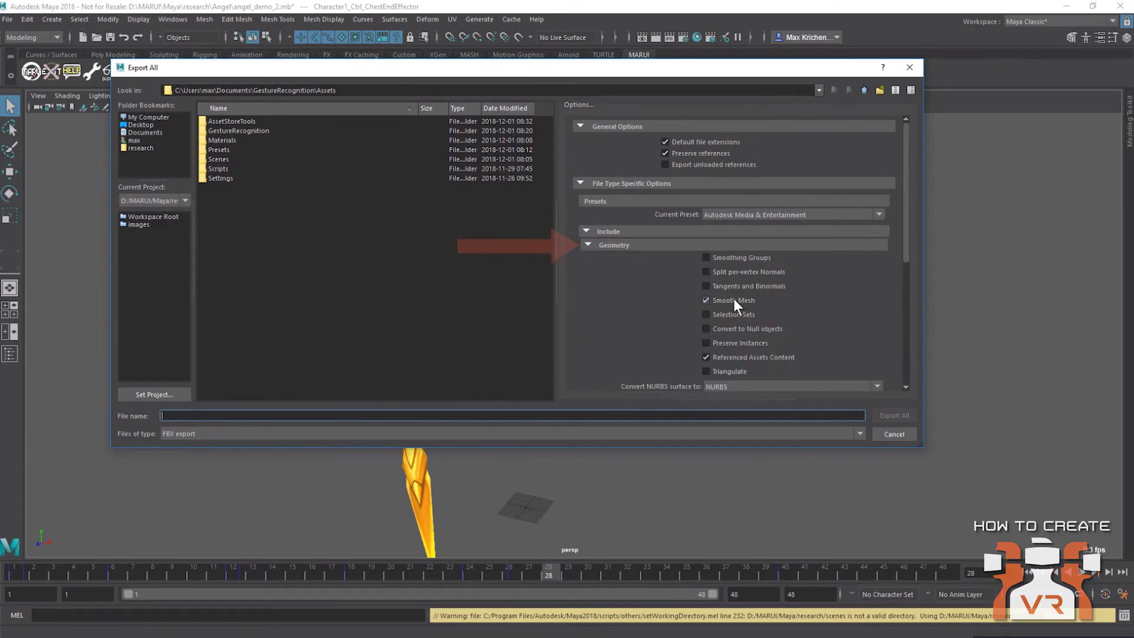
left_click(587, 244)
left_click(588, 259)
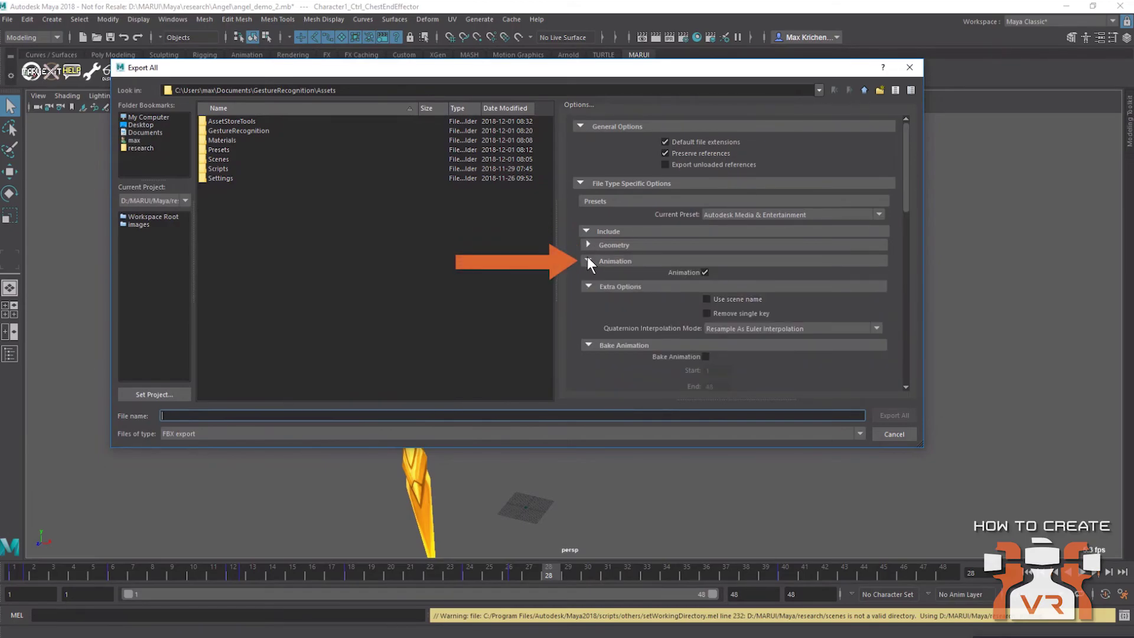
left_click(601, 260)
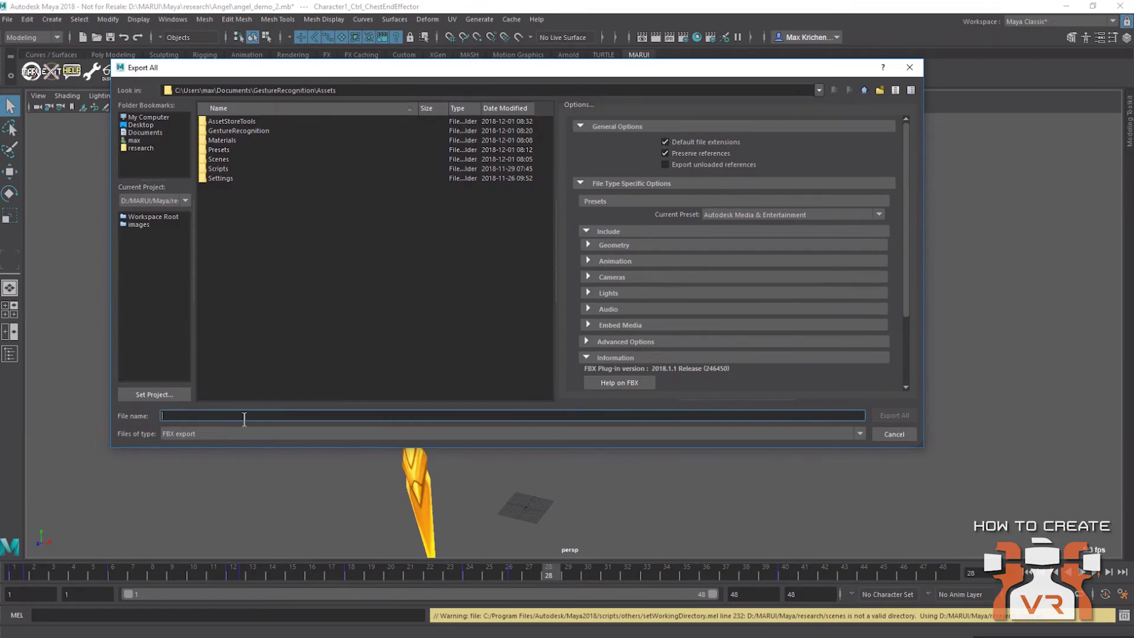